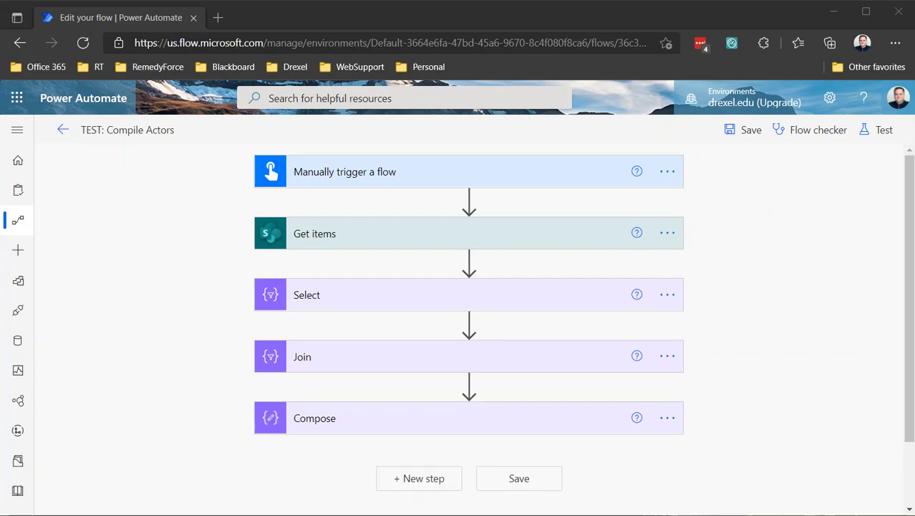
Review the site and list settings of the Get items action and the input defined on the manual trigger
click(543, 234)
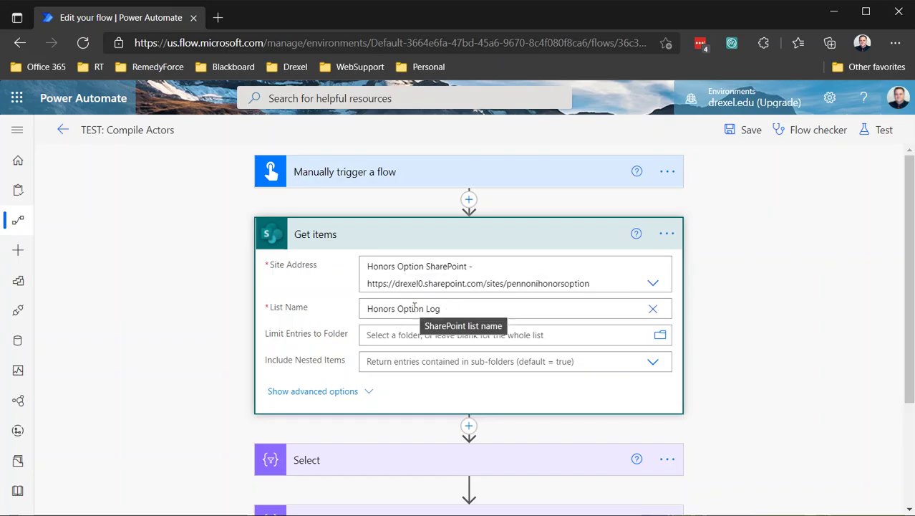
drag(441, 308, 360, 311)
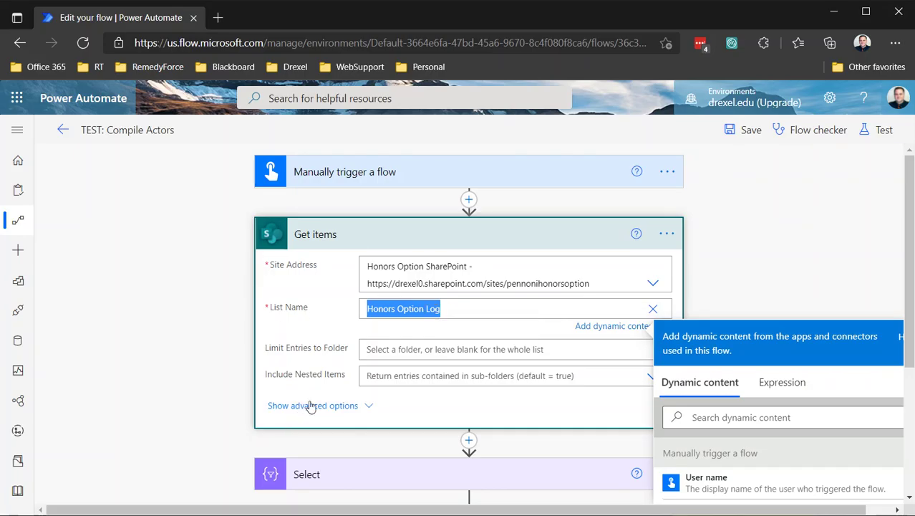
click(398, 235)
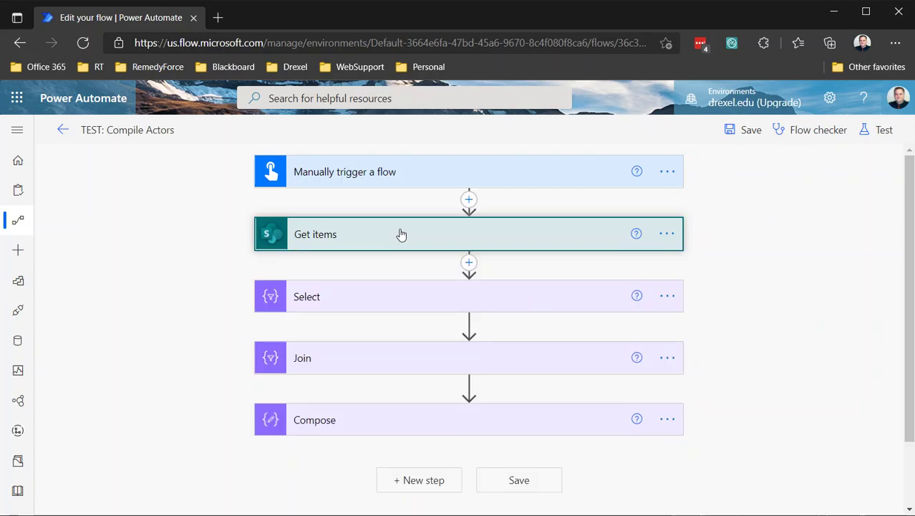
click(423, 178)
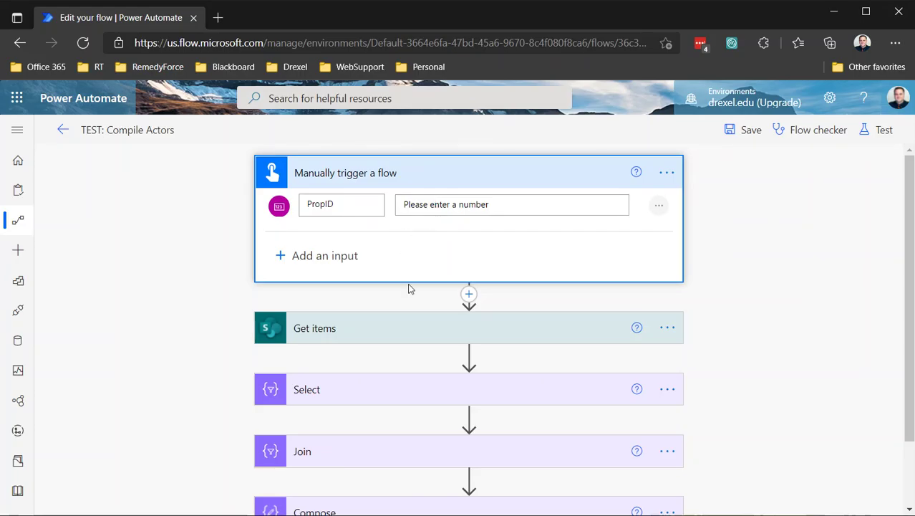
click(411, 182)
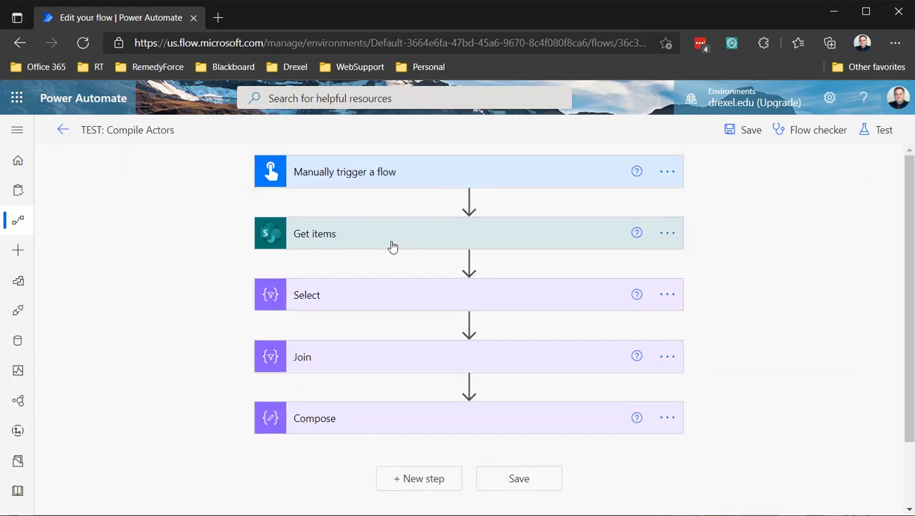
Examine the Get items action's advanced options, in particular its Filter Query on ProposalID
click(392, 246)
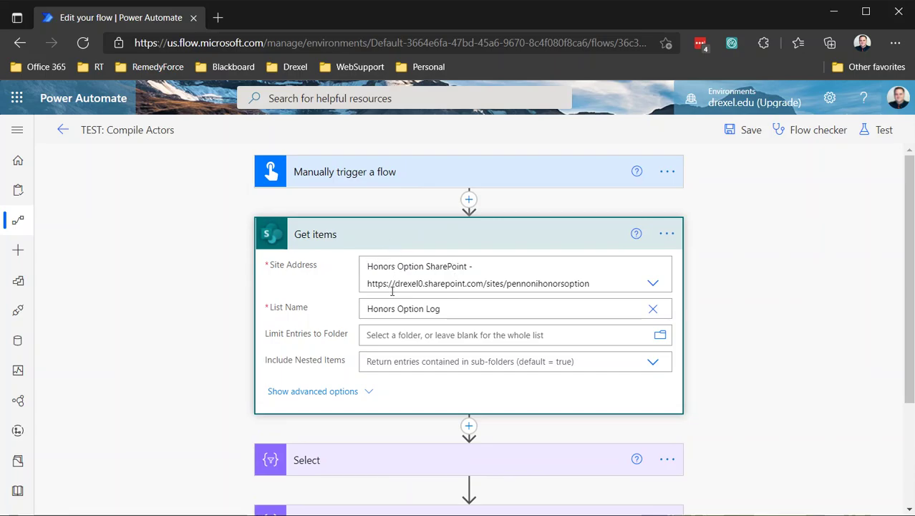
click(311, 392)
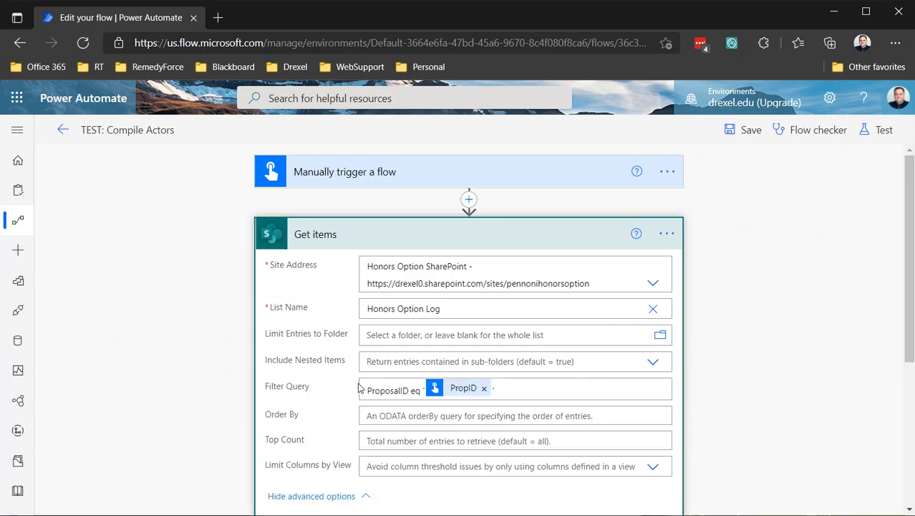
drag(368, 389, 410, 390)
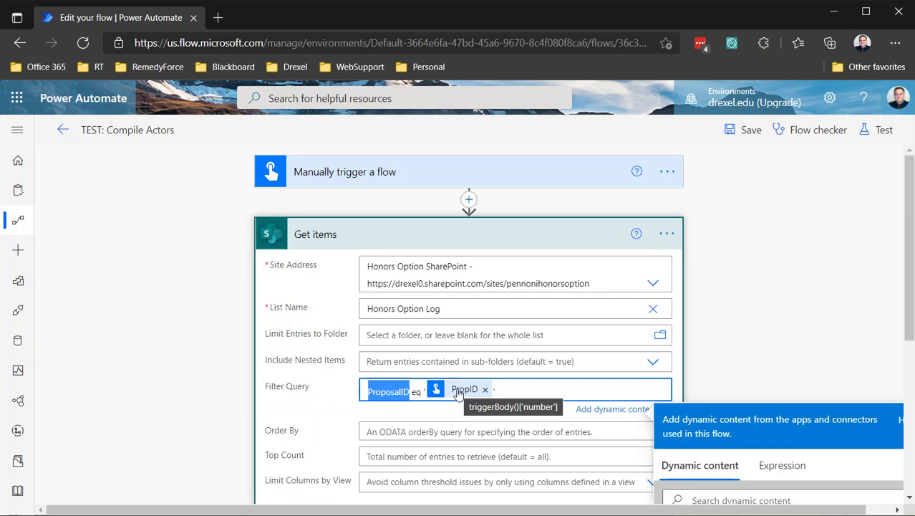
click(463, 240)
click(463, 241)
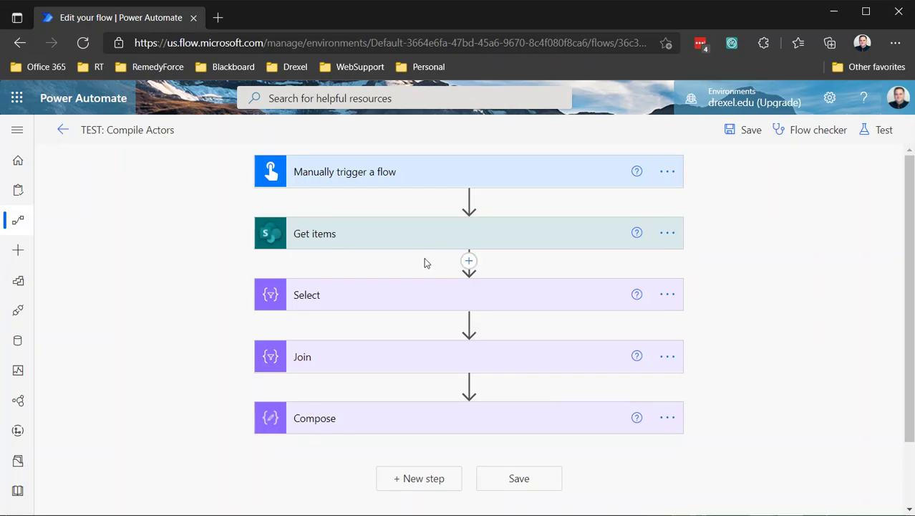
Clear the Select action's From and Map fields and set From to the value list from Get items
click(467, 297)
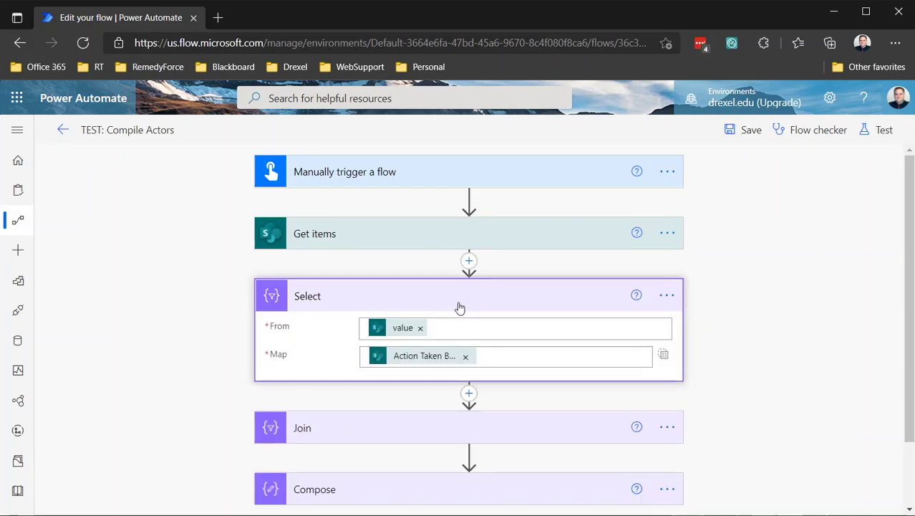
click(419, 328)
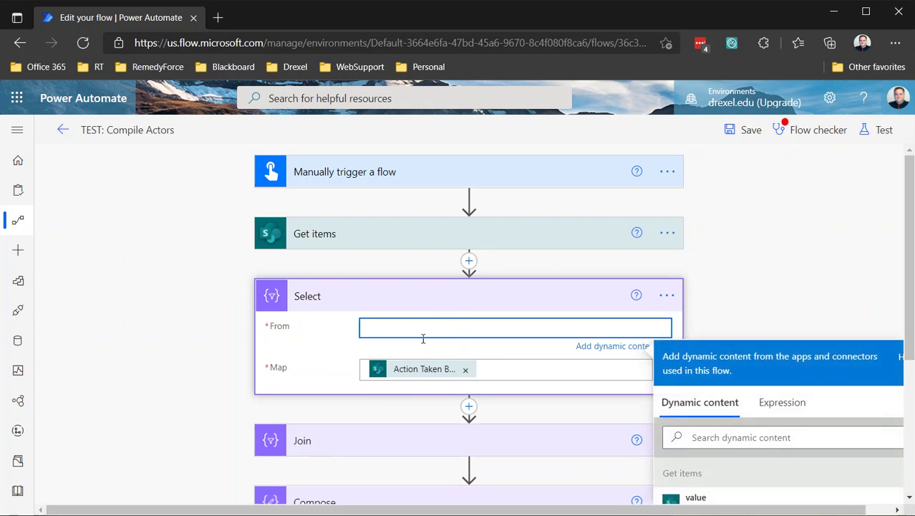
click(465, 369)
click(441, 328)
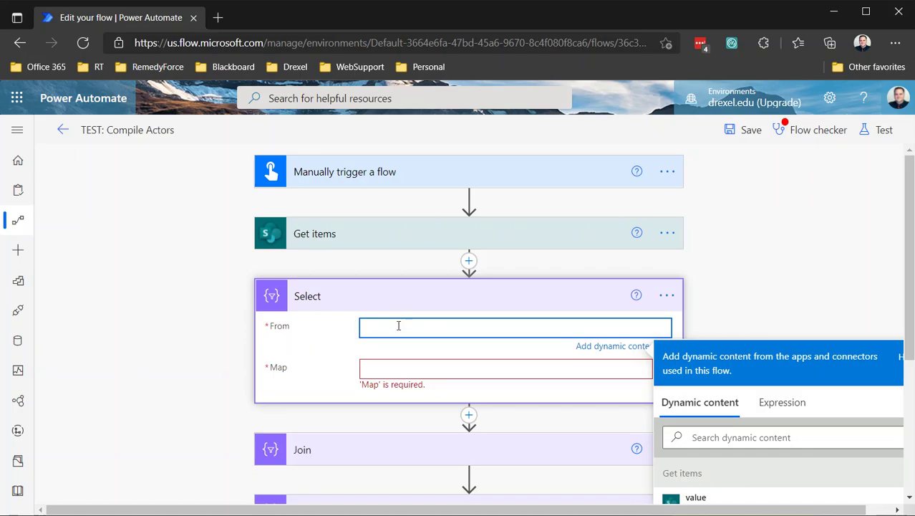
scroll(487, 395, down, 2)
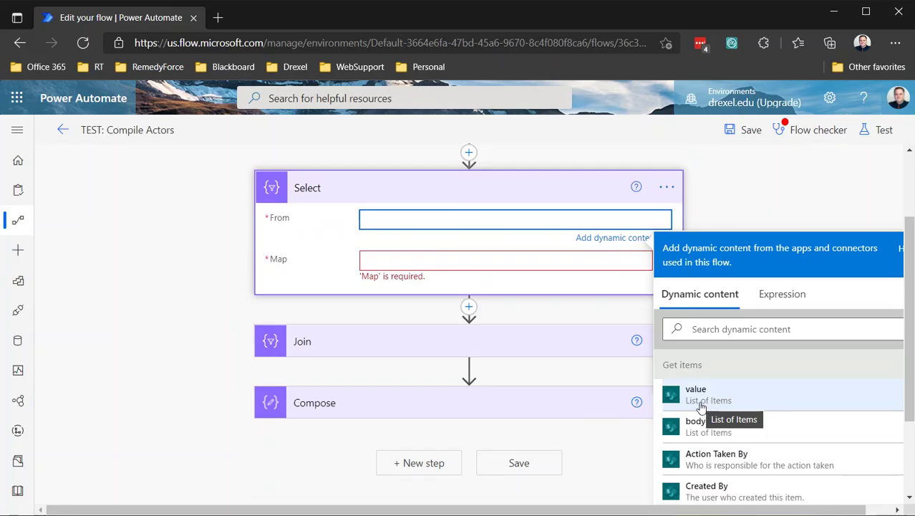
click(694, 396)
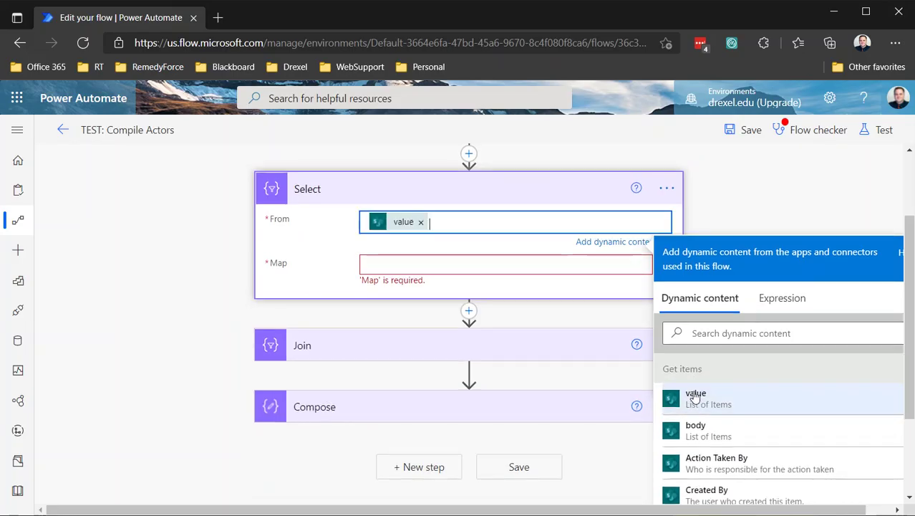
click(459, 261)
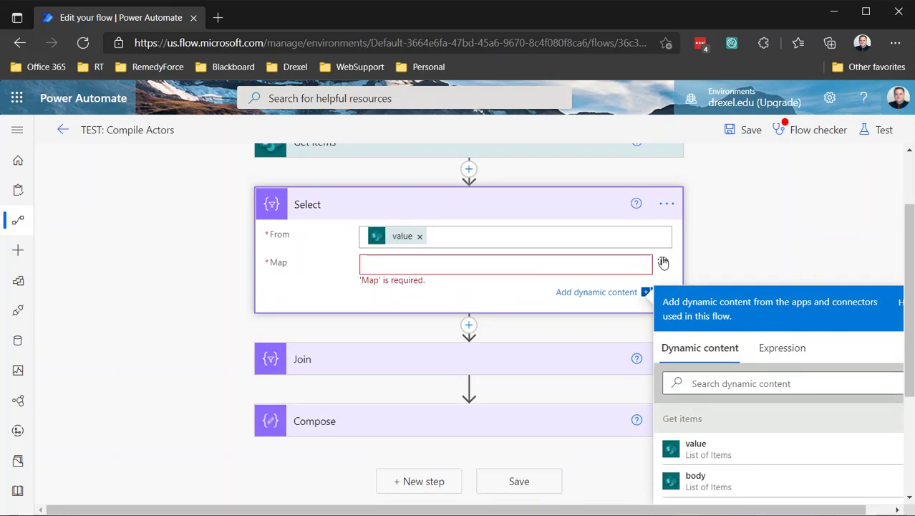
click(663, 262)
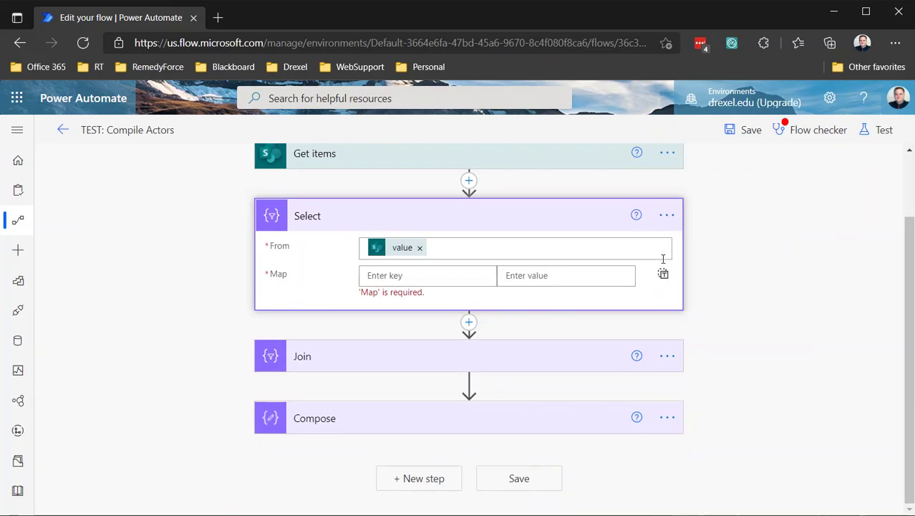
click(400, 277)
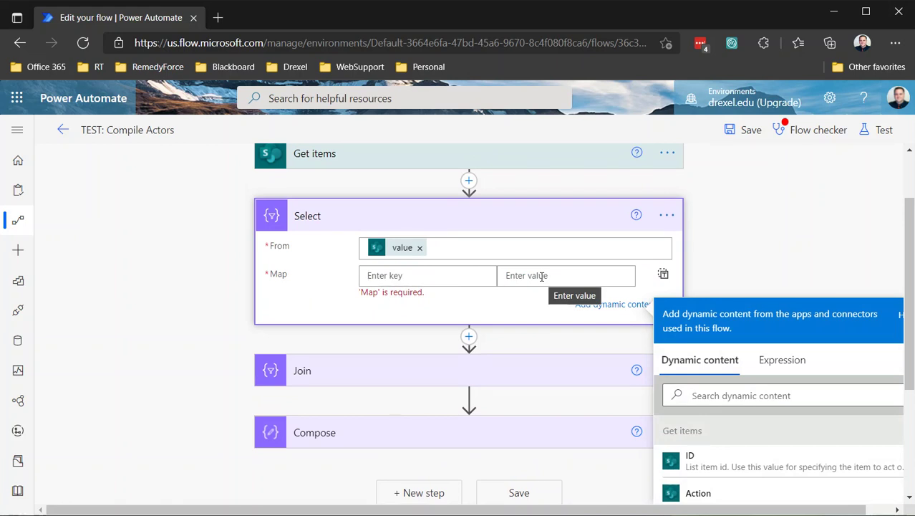
click(664, 277)
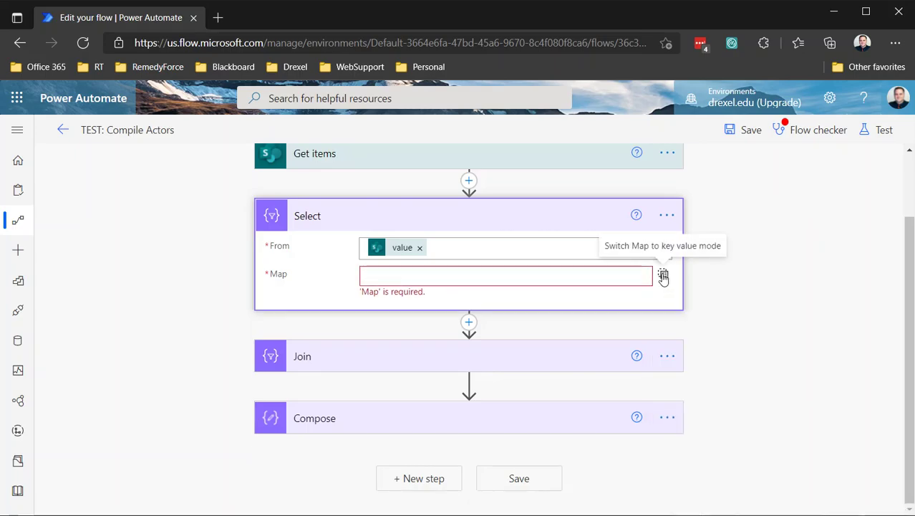
Search the dynamic content for "email" and set the Select action's Map to Action Taken By Email
click(565, 272)
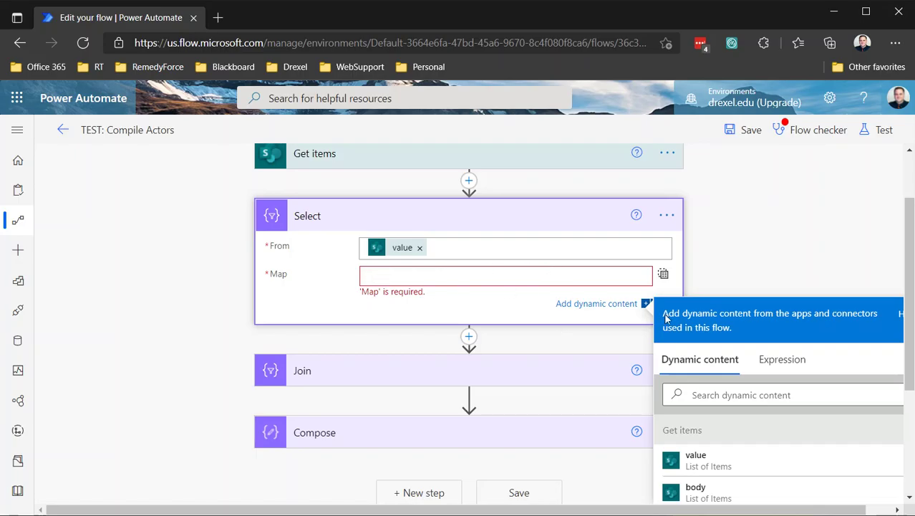
scroll(686, 401, down, 2)
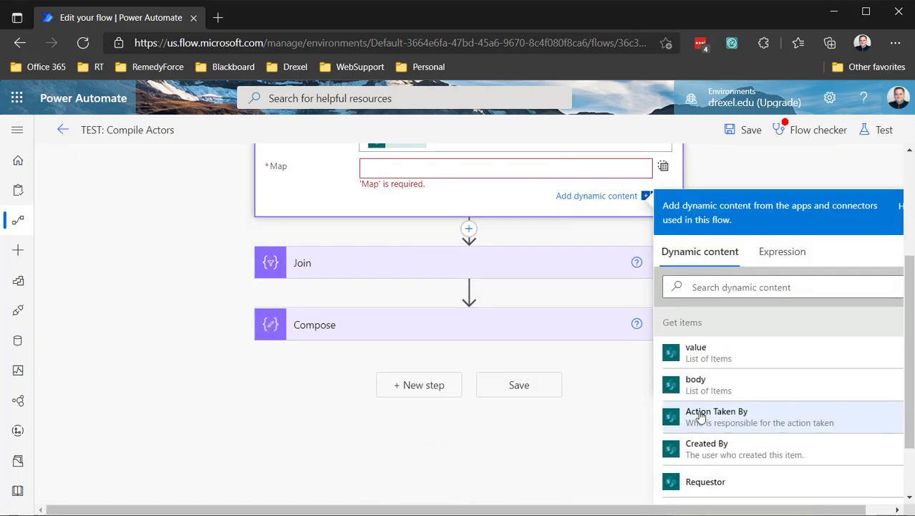
click(713, 293)
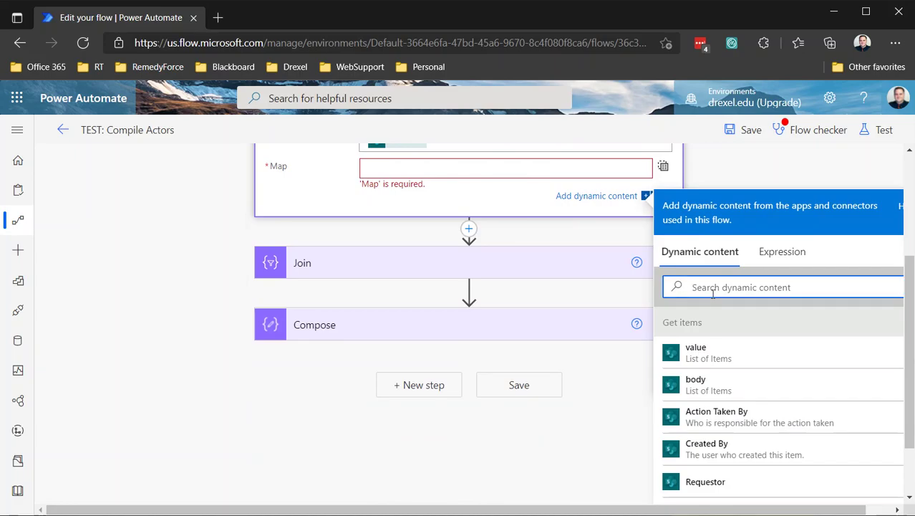
text(email)
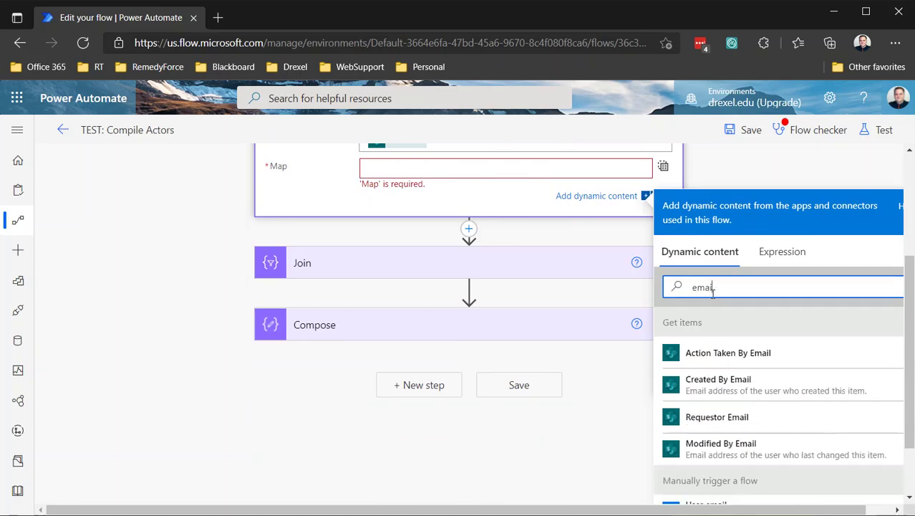
click(734, 360)
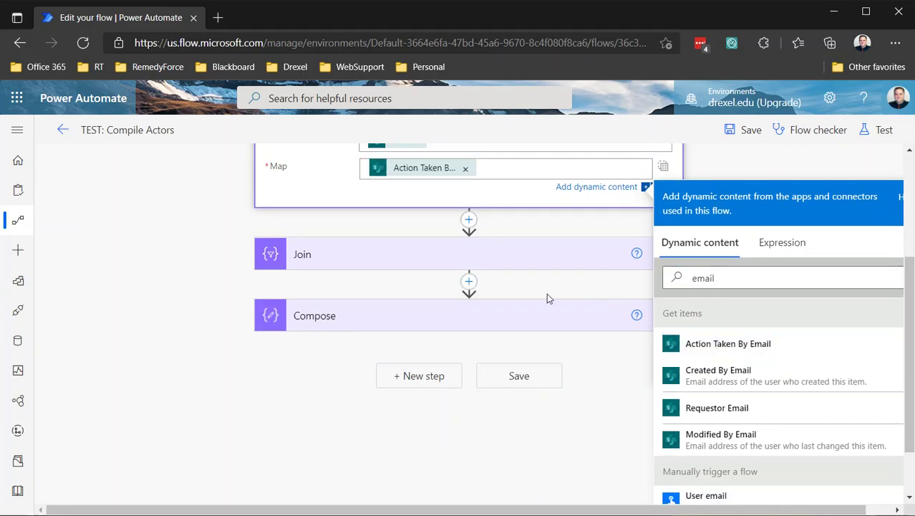
scroll(534, 314, up, 3)
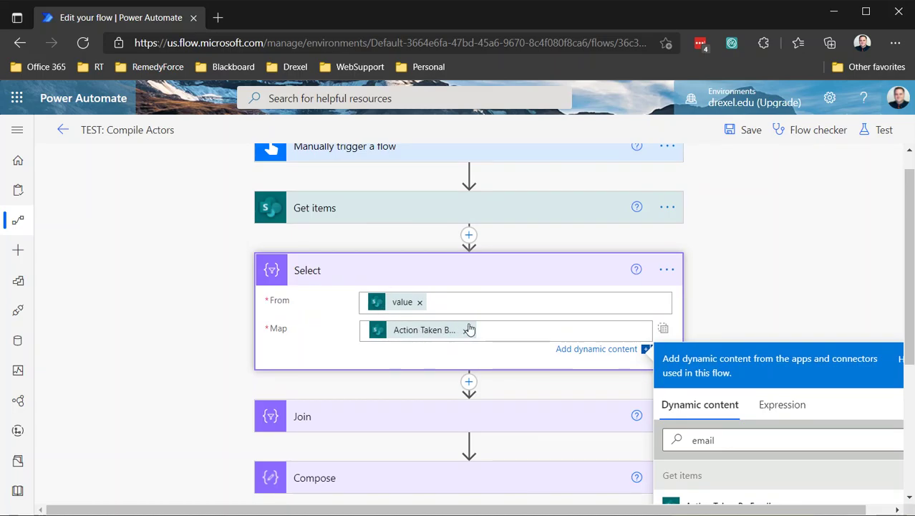
Set the Join action's Join with separator to a comma and expand the Compose action to review its input
click(527, 419)
scroll(501, 376, down, 3)
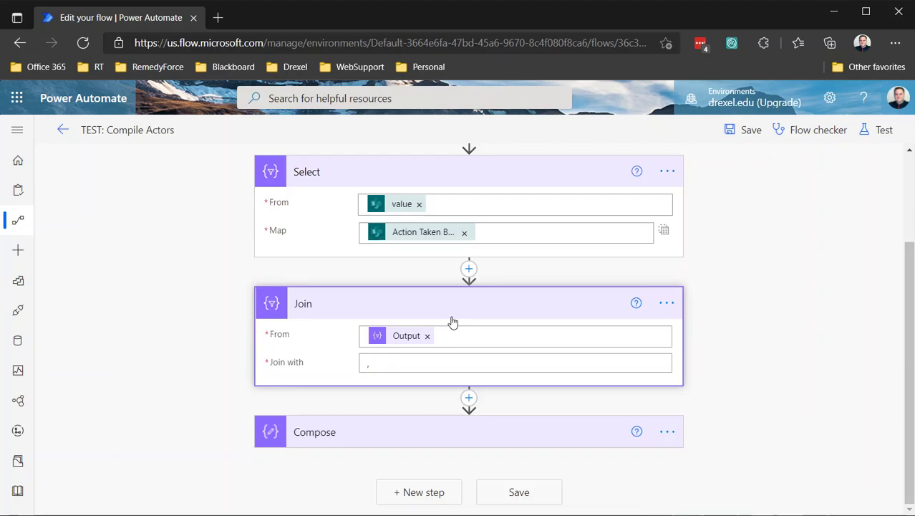
mouse_move(400, 340)
click(367, 363)
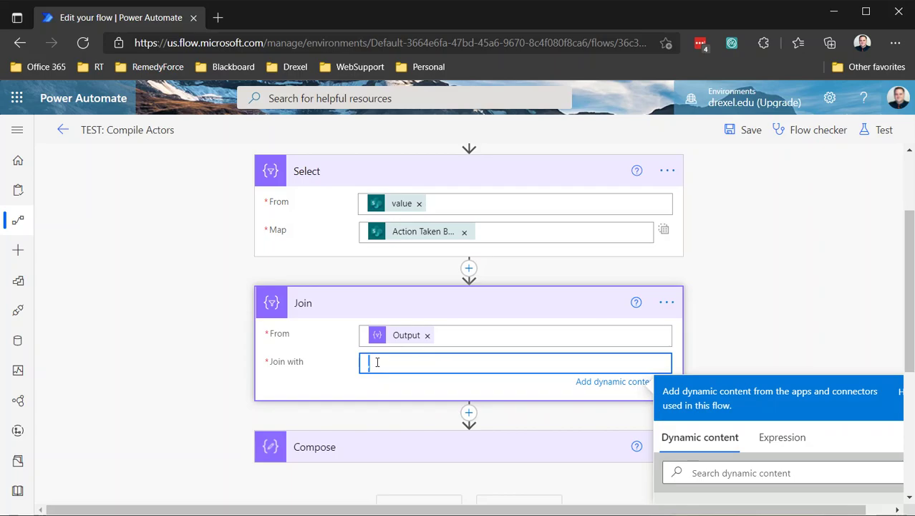
text(,)
click(462, 444)
scroll(444, 429, down, 1)
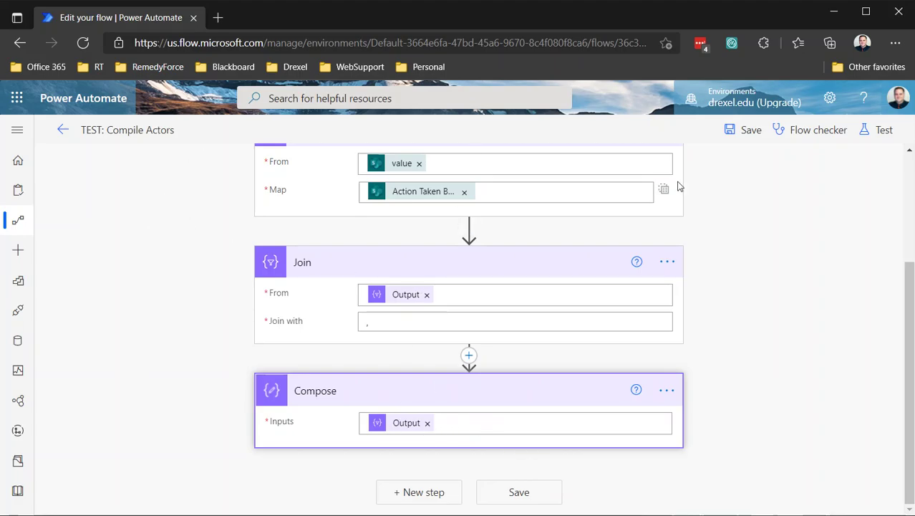
Return to the flow's details page and run the flow with PropID 1745
click(64, 131)
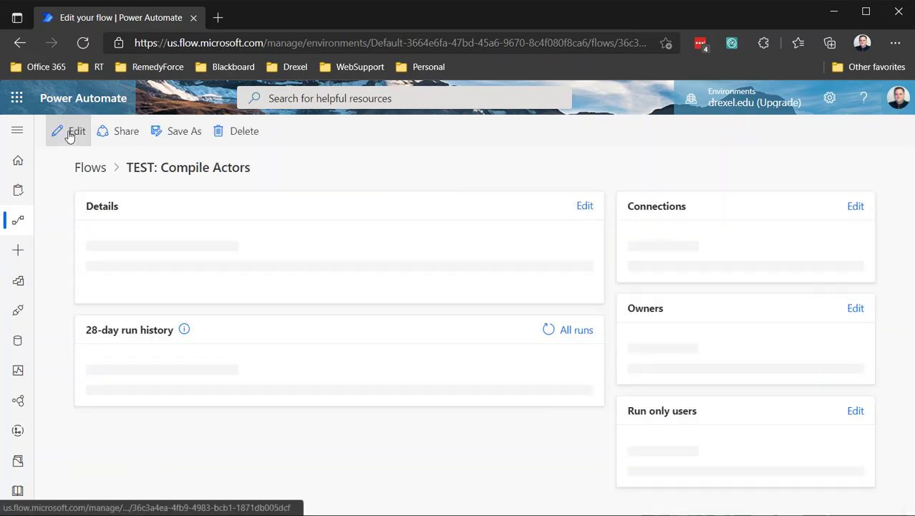
click(292, 133)
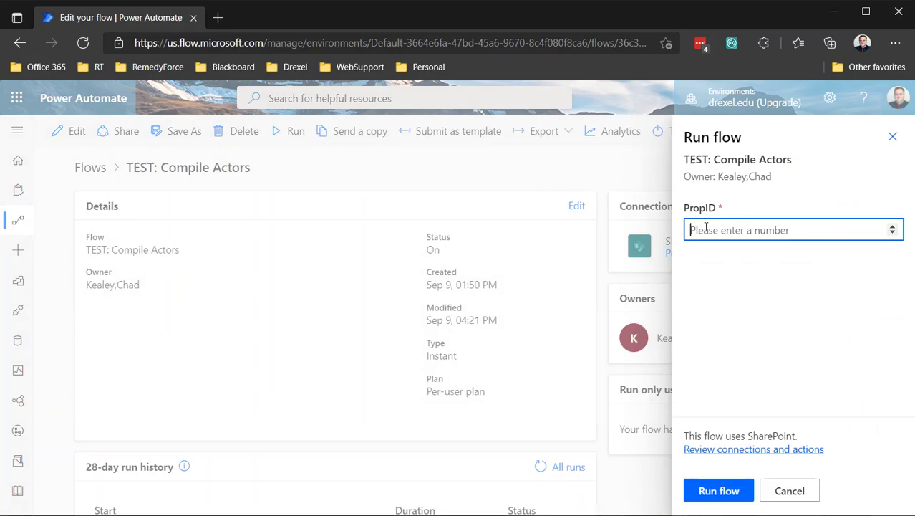
text(1745)
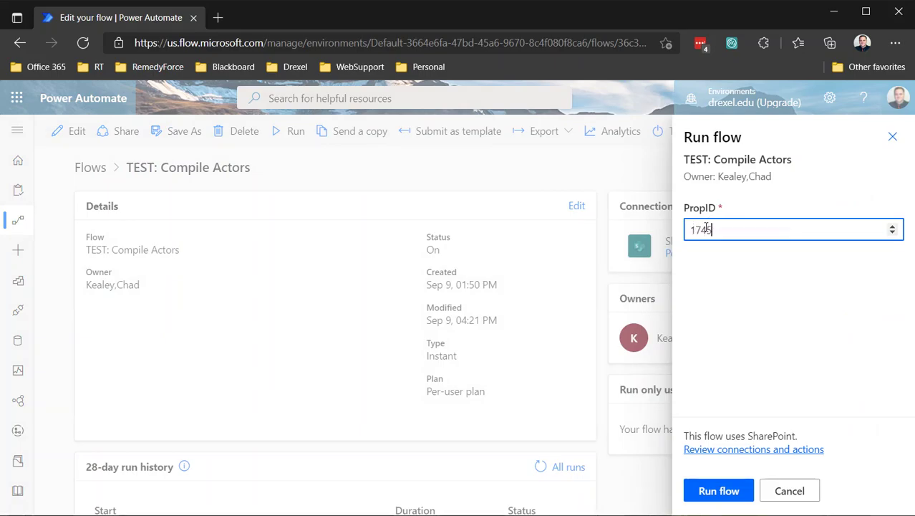
click(723, 491)
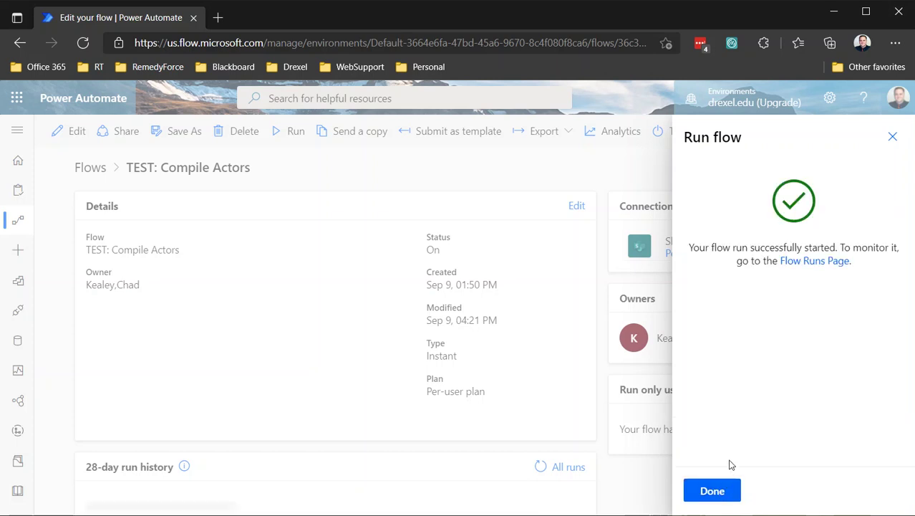
click(712, 490)
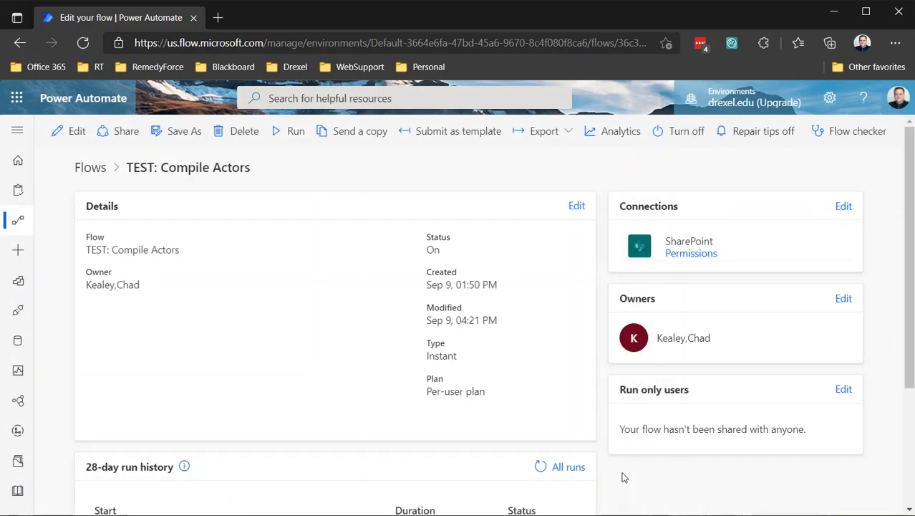
Refresh the 28-day run history, inspect the newest run of the flow and go back to its details page
scroll(426, 375, down, 1)
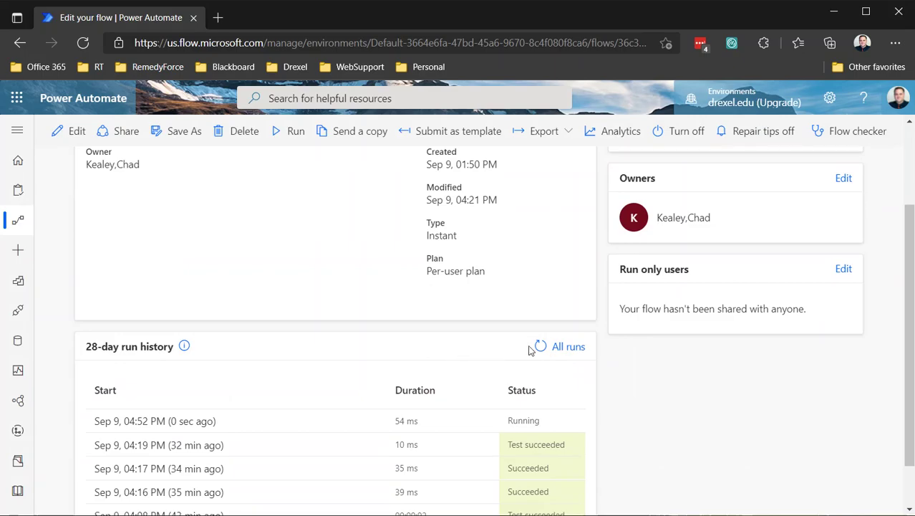
click(535, 344)
scroll(533, 350, down, 1)
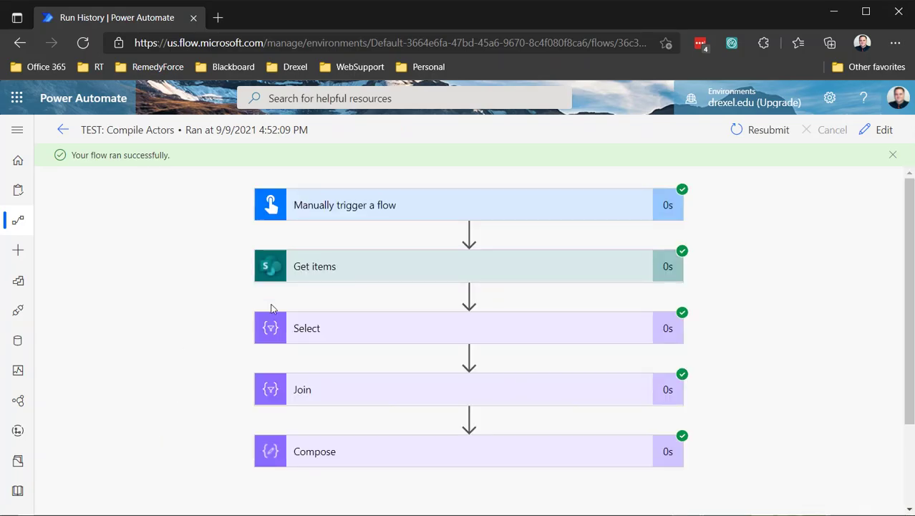
click(62, 130)
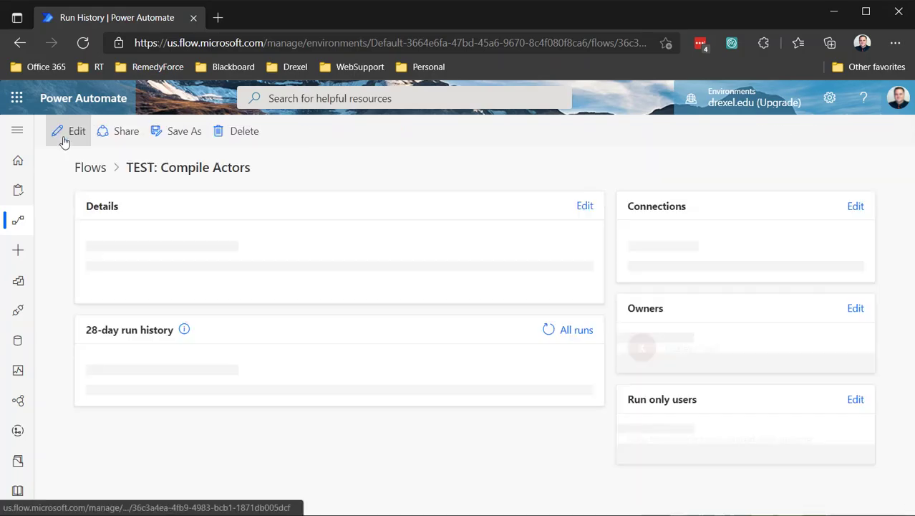
Open the newest run in the 28-day run history, view the downloadable output of its Get items action and close that output
scroll(315, 437, down, 3)
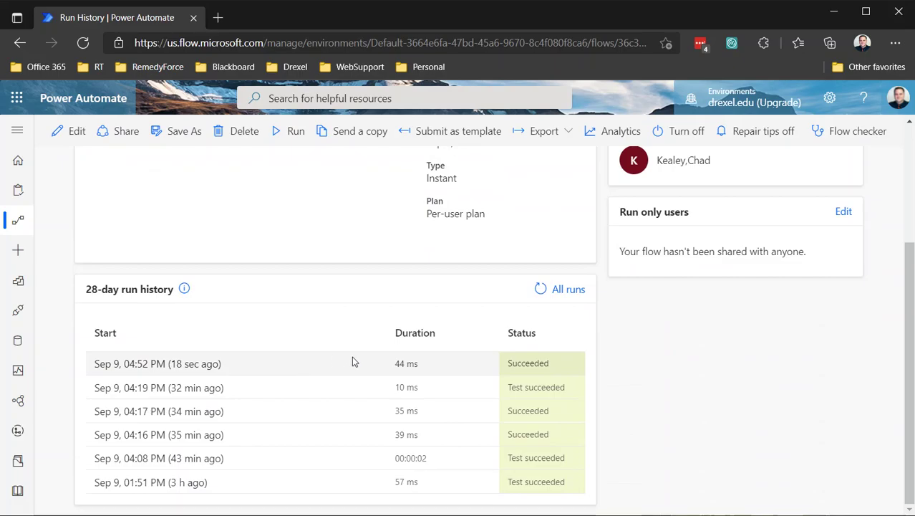
click(182, 364)
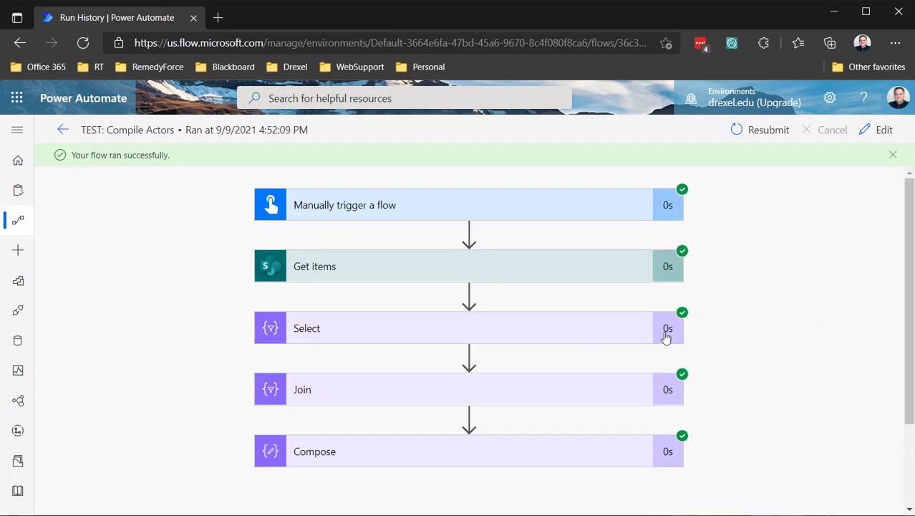
click(445, 267)
scroll(445, 265, down, 2)
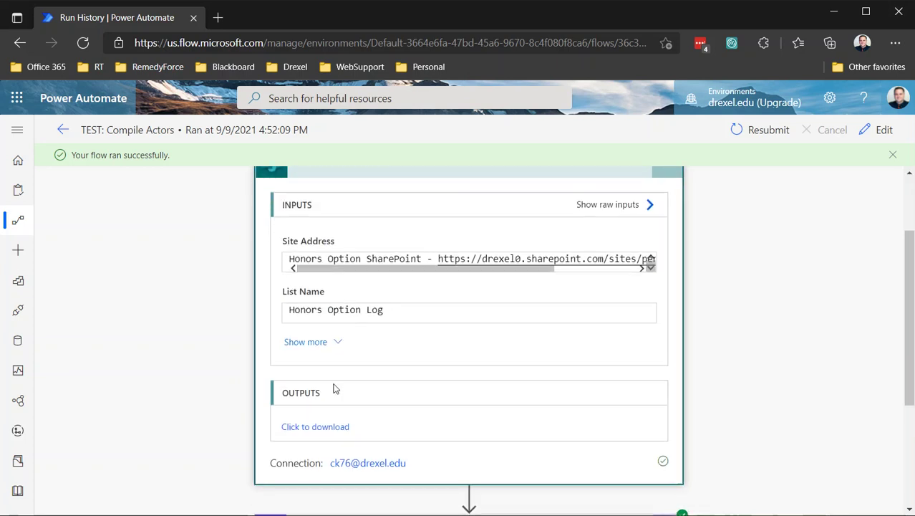
click(316, 426)
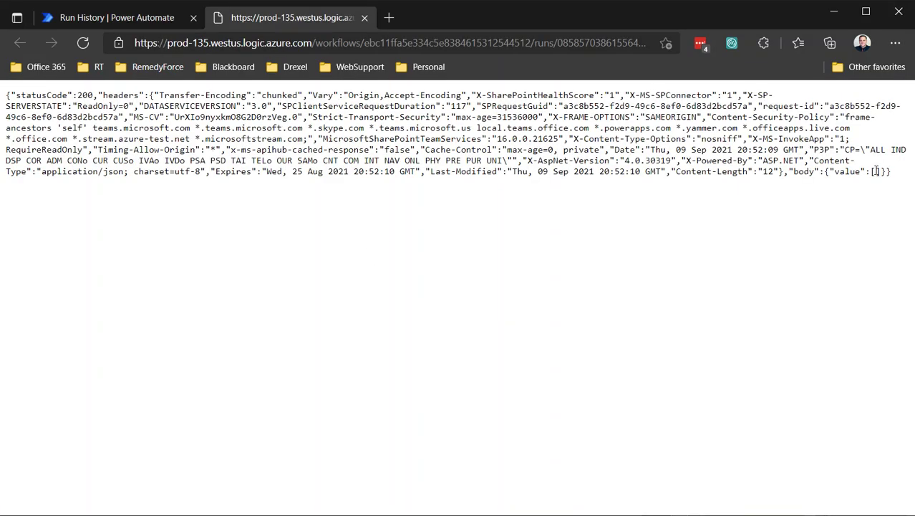
click(365, 18)
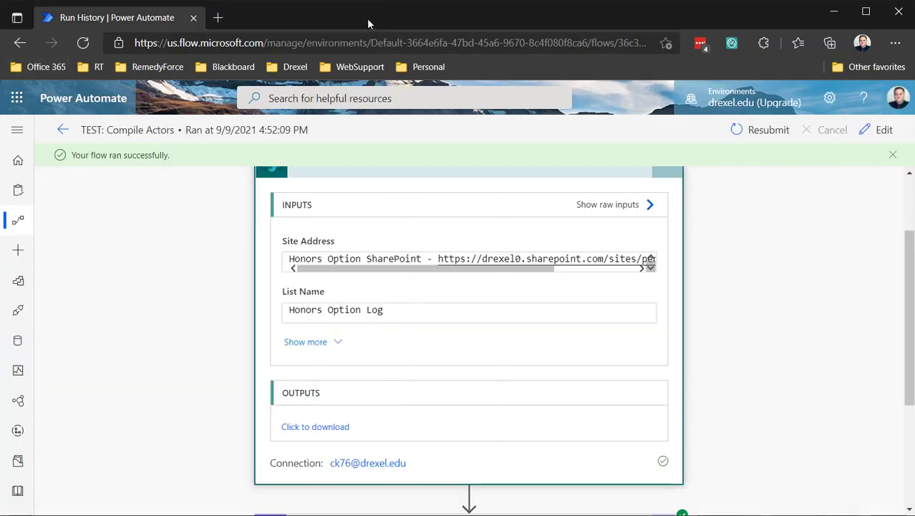
Return to the flow's details page and run the flow with PropID 1741
click(62, 129)
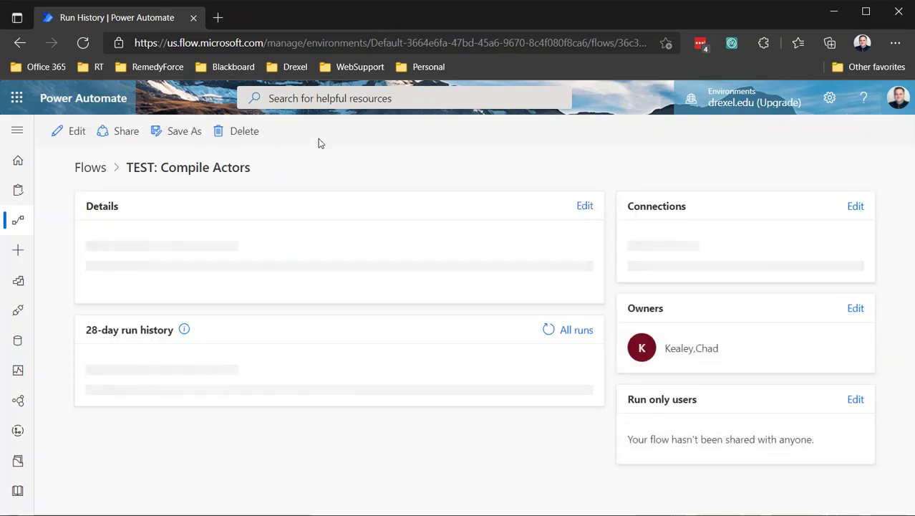
drag(350, 198, 376, 182)
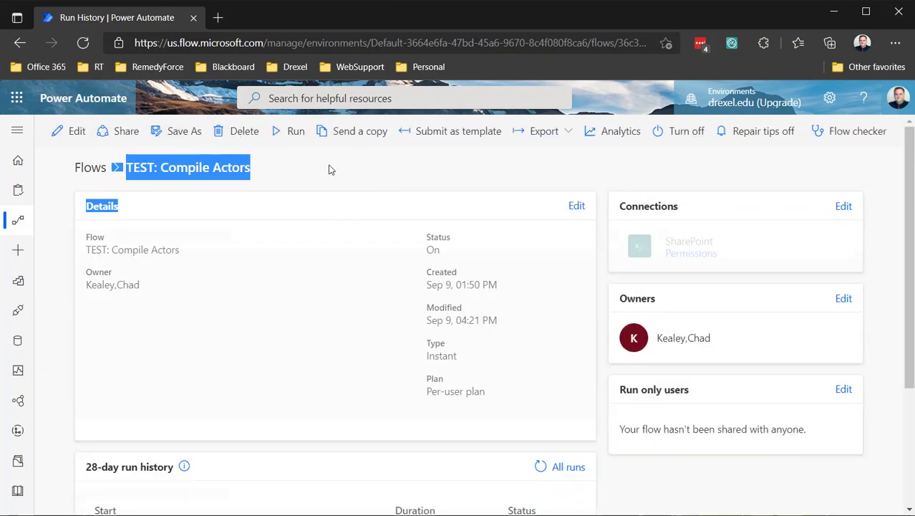
click(293, 132)
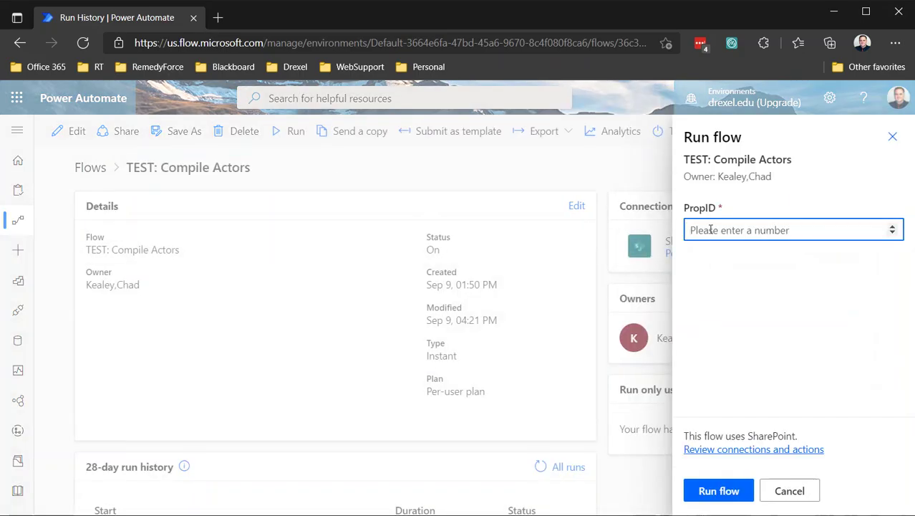
text(17)
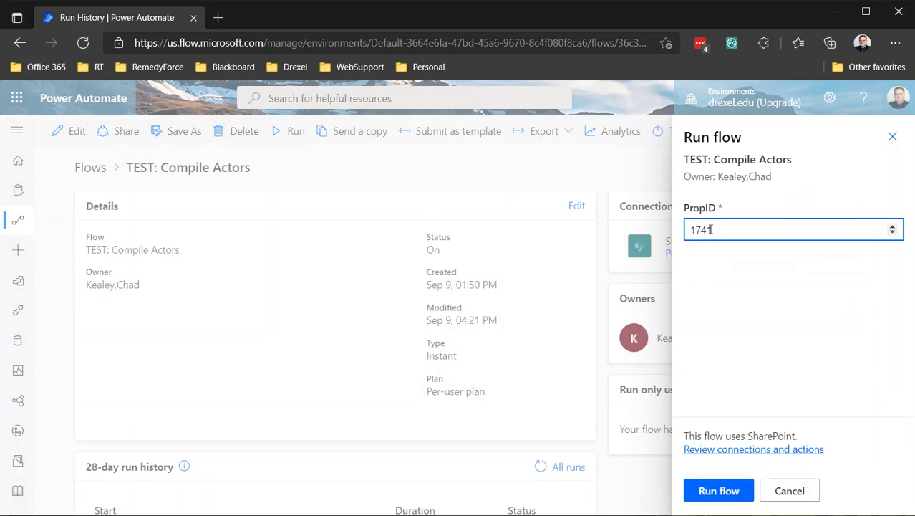
text(41)
click(719, 493)
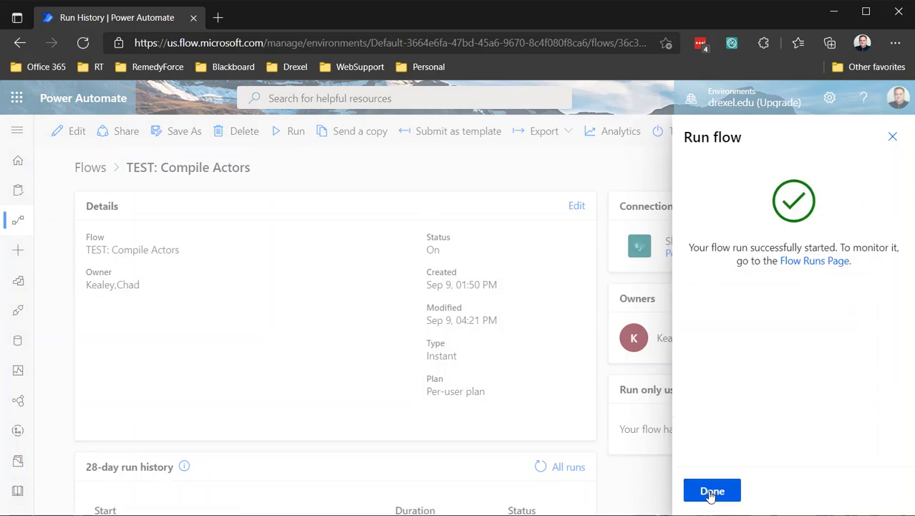
click(711, 491)
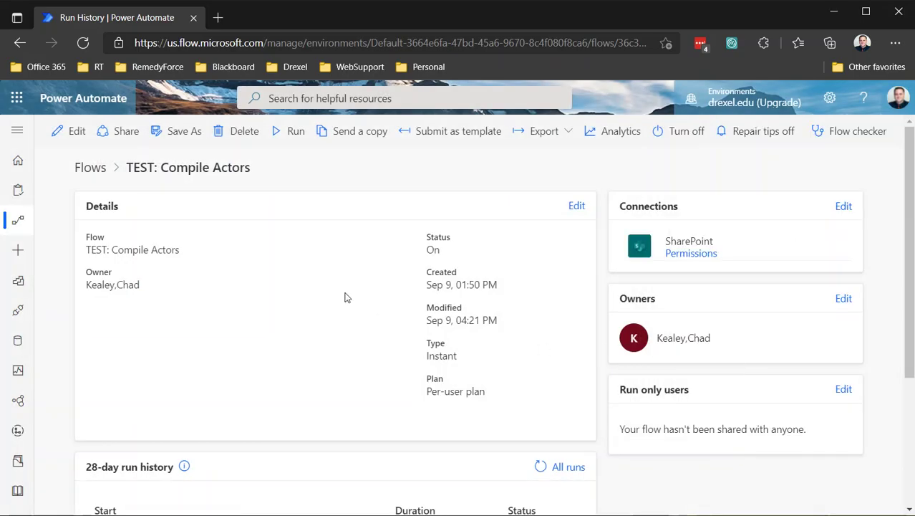
Open the run just started, examine the full output of its Get items action, and collapse the action again
scroll(343, 297, down, 3)
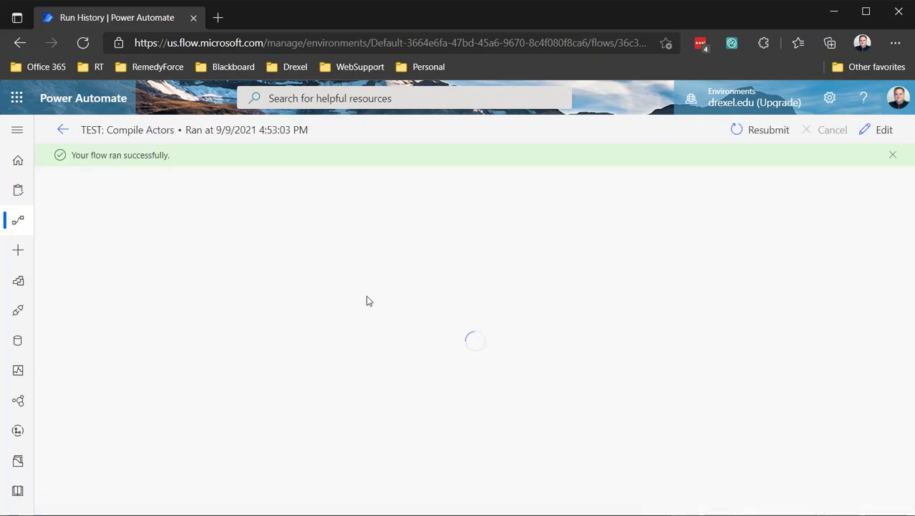
click(462, 273)
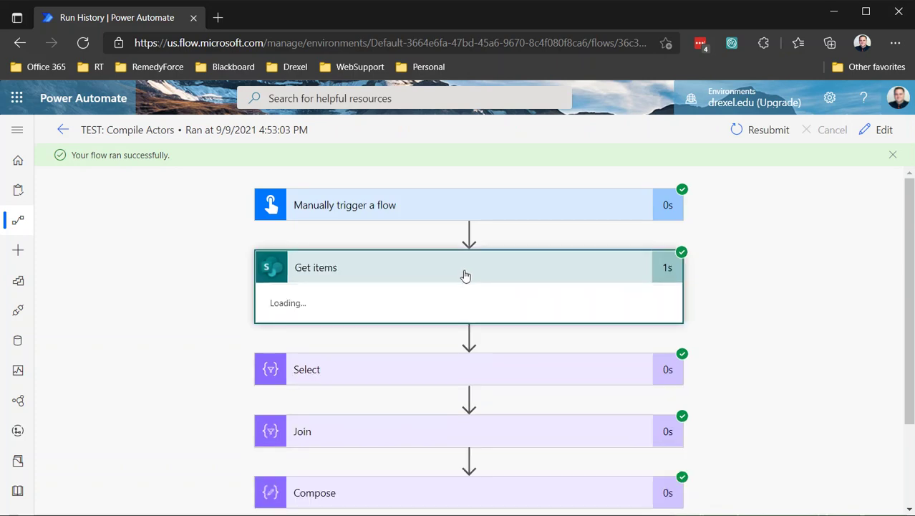
scroll(328, 340, down, 1)
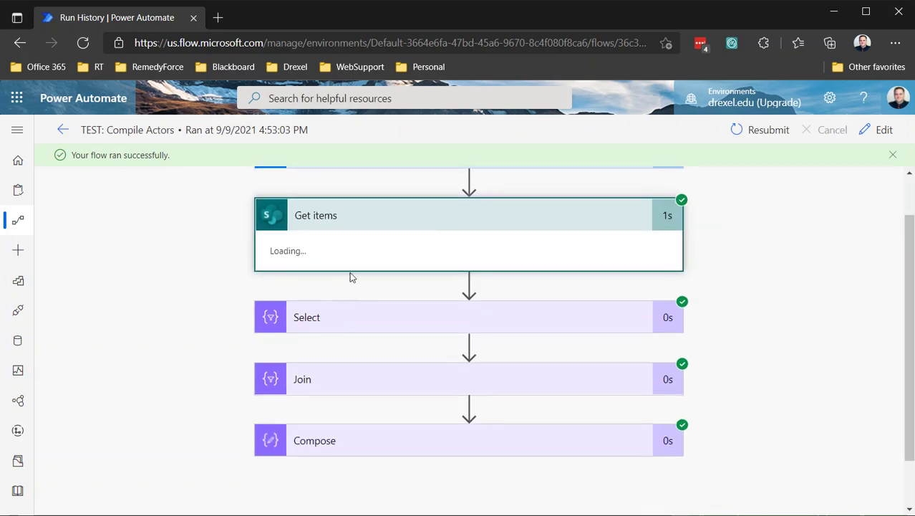
click(356, 216)
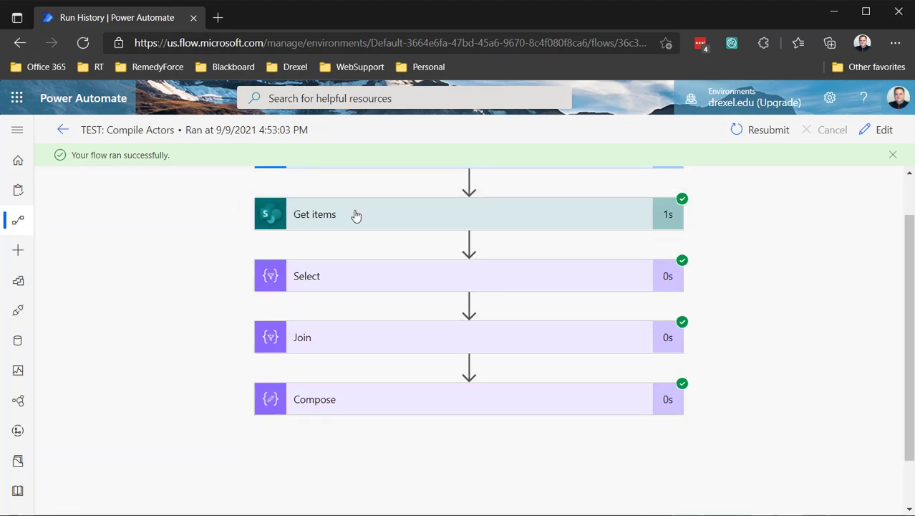
click(356, 215)
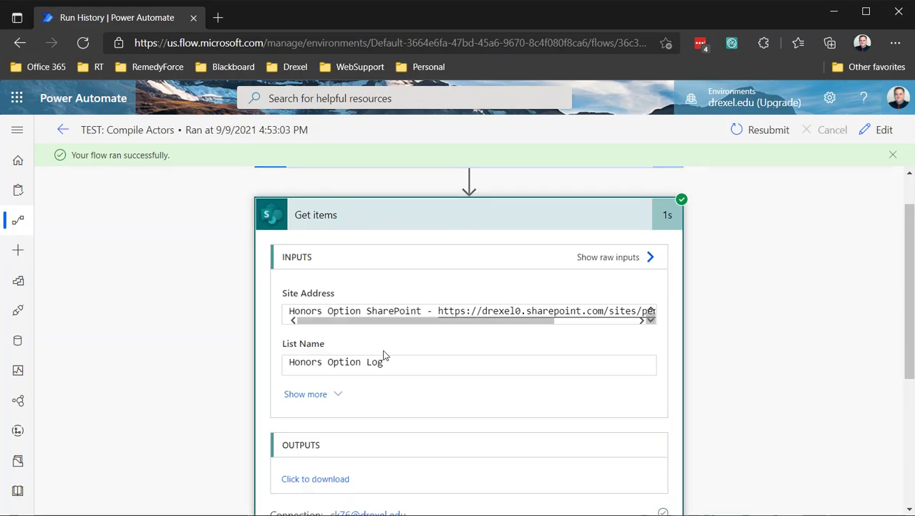
scroll(384, 351, down, 2)
click(318, 376)
scroll(448, 225, down, 15)
scroll(445, 226, up, 20)
scroll(444, 228, up, 2)
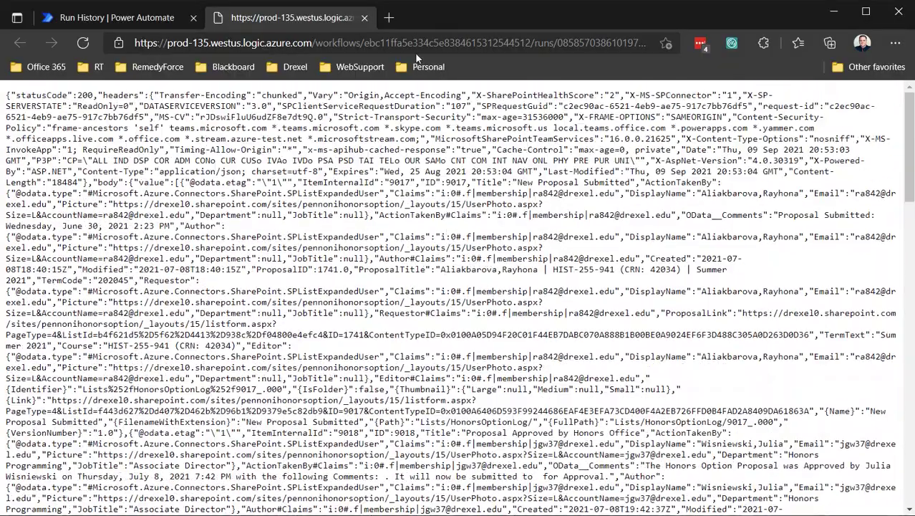
click(364, 17)
scroll(430, 226, up, 2)
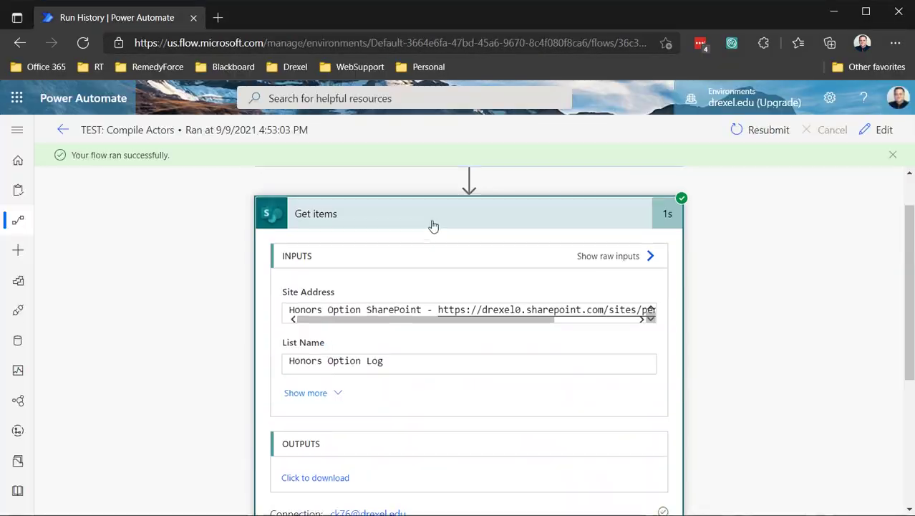
click(436, 228)
Expand the Select action and compare the ActionTakenBy data in its From input with the emails in its output body
click(412, 284)
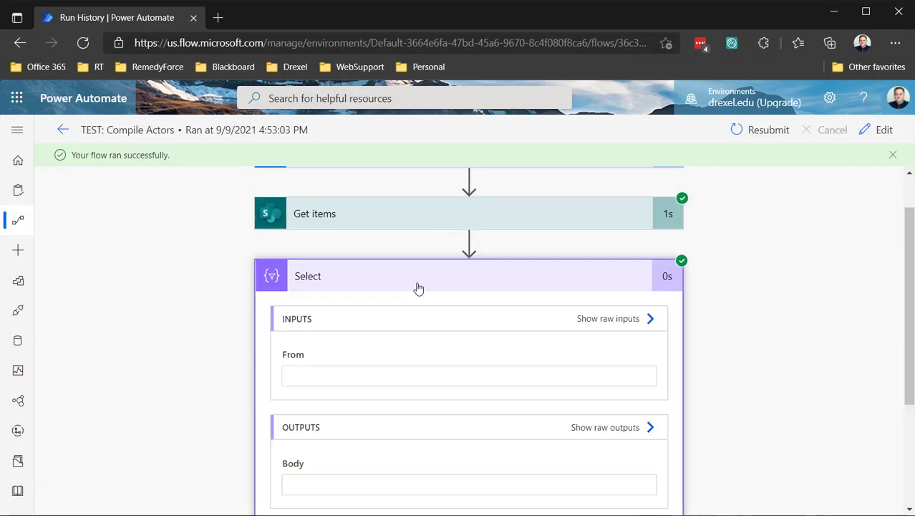
scroll(413, 278, down, 2)
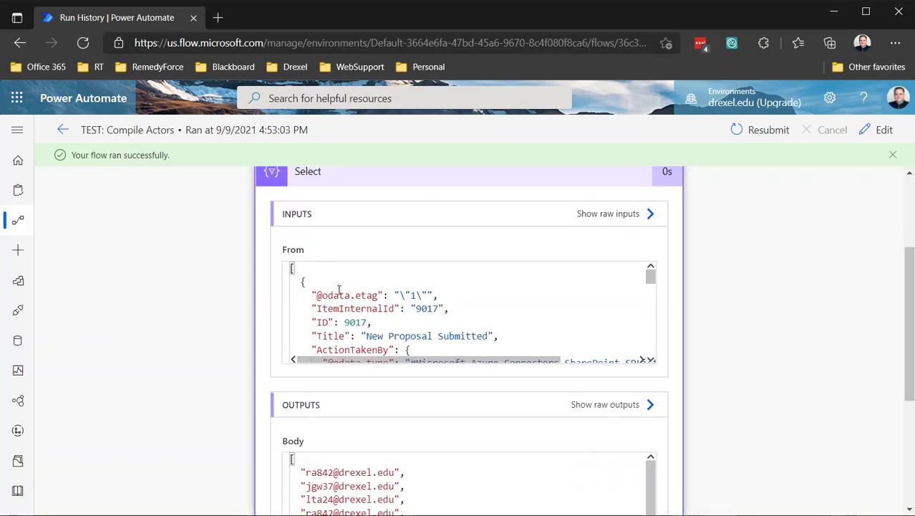
scroll(311, 288, down, 10)
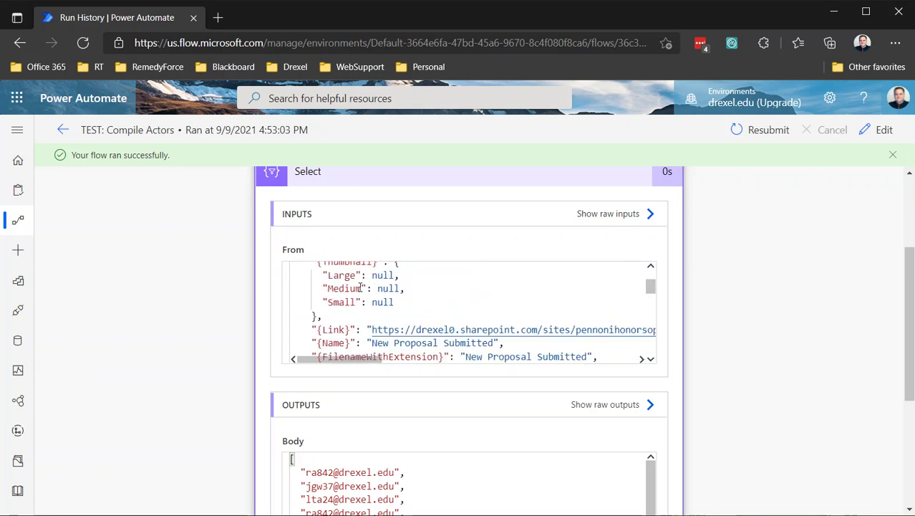
scroll(361, 285, up, 5)
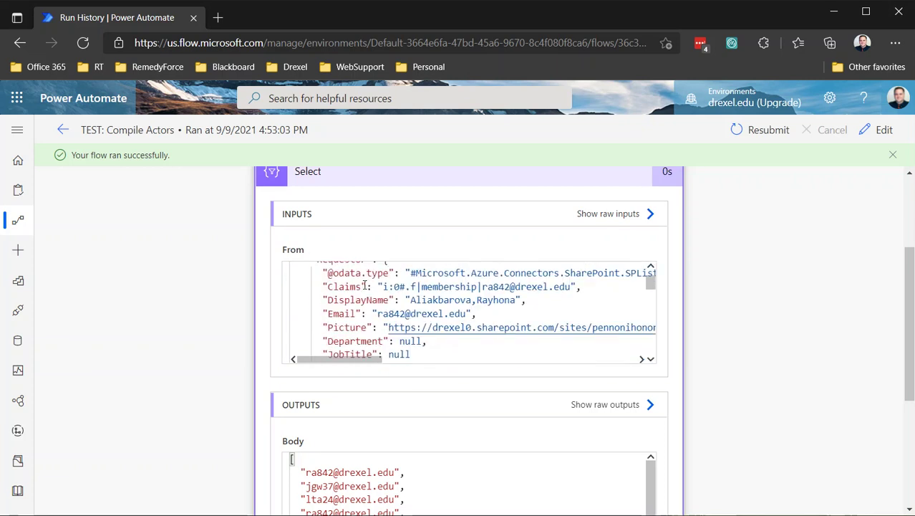
scroll(364, 287, down, 2)
scroll(360, 293, up, 3)
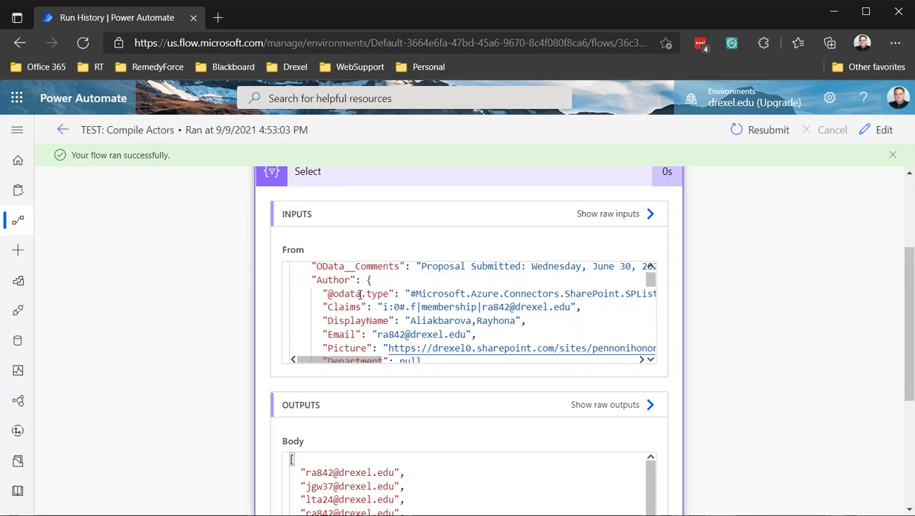
scroll(360, 294, down, 8)
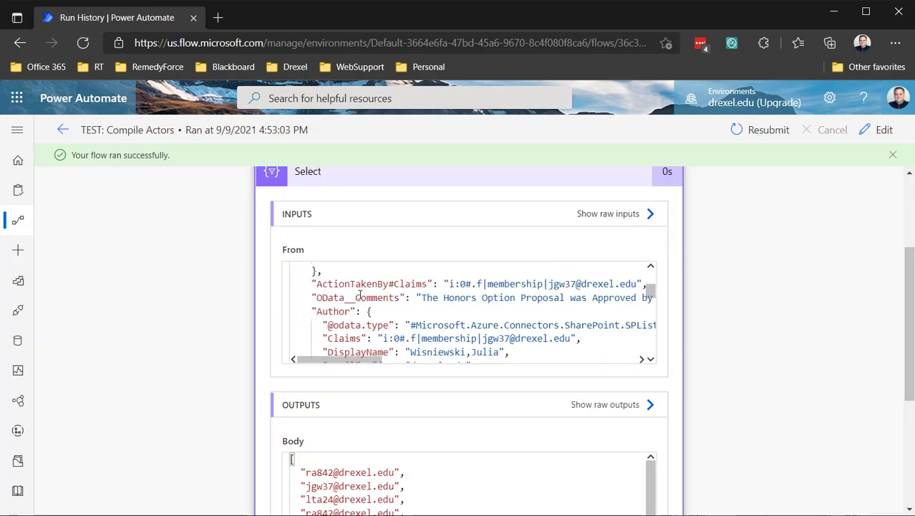
scroll(360, 294, up, 3)
scroll(360, 294, down, 3)
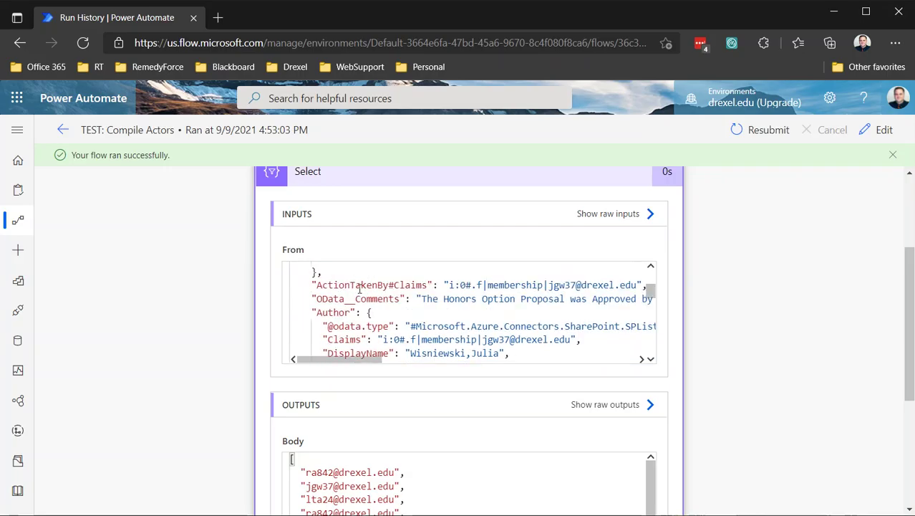
scroll(422, 285, down, 5)
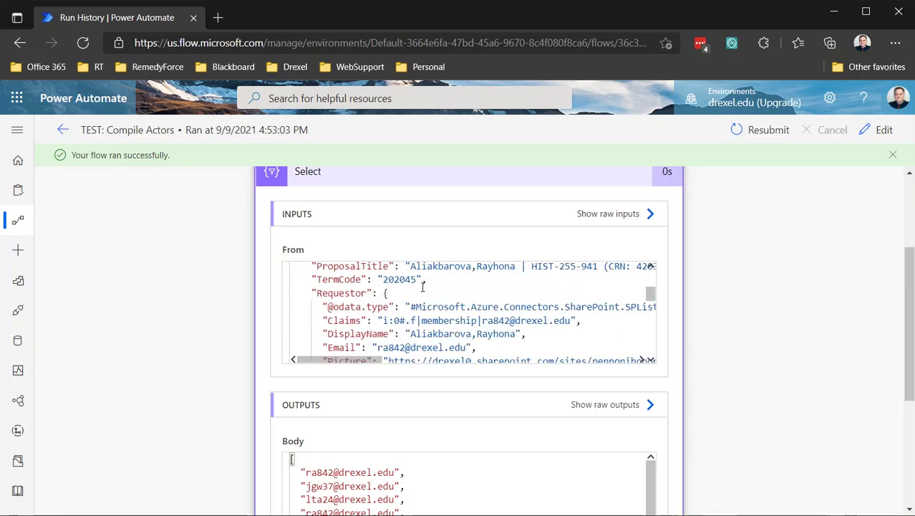
scroll(423, 286, down, 10)
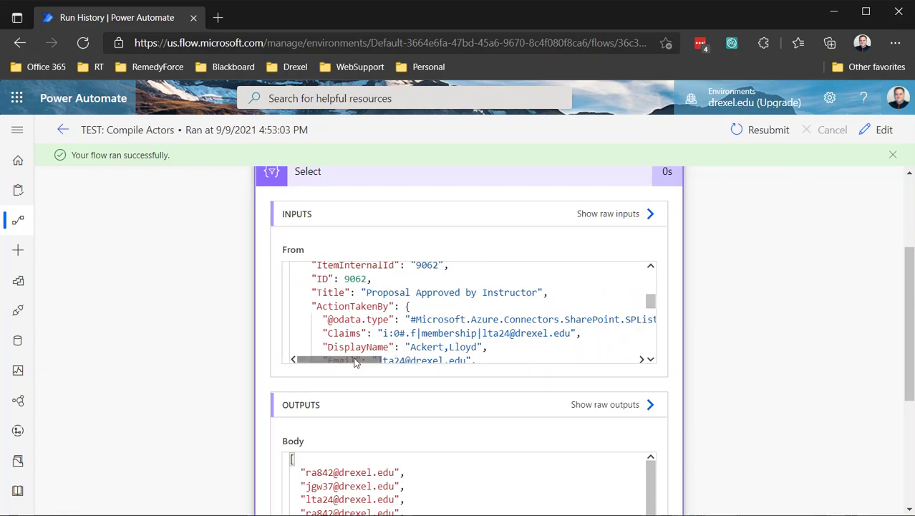
scroll(352, 421, down, 1)
scroll(440, 414, down, 2)
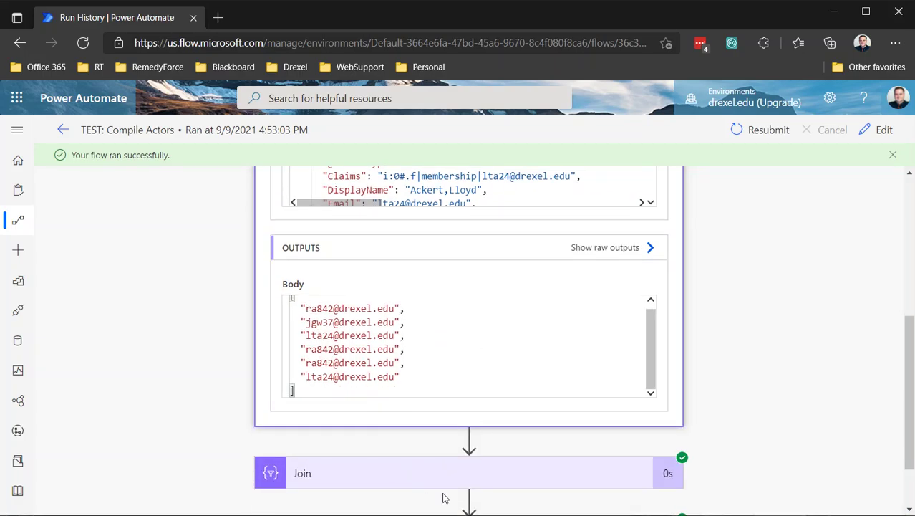
Expand the Join action and review its From input, its comma separator and the full joined string in its output body
click(447, 471)
scroll(439, 378, down, 6)
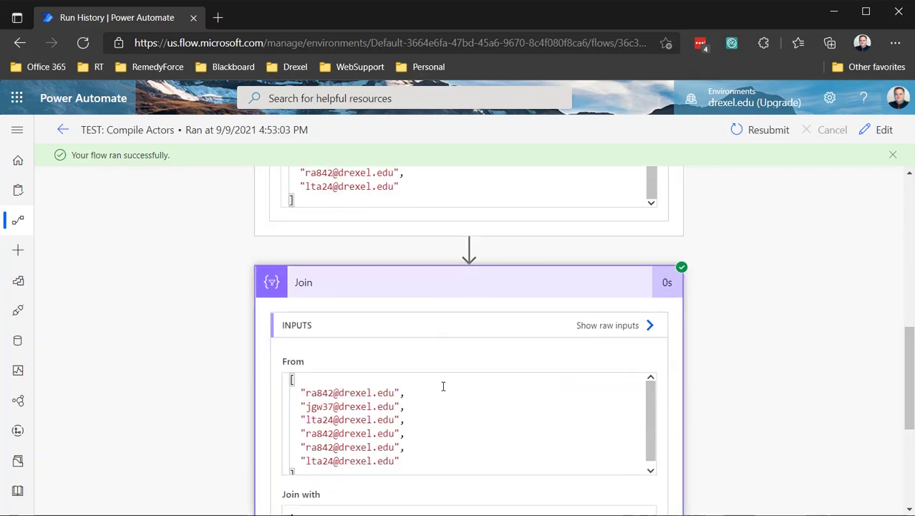
scroll(415, 328, down, 2)
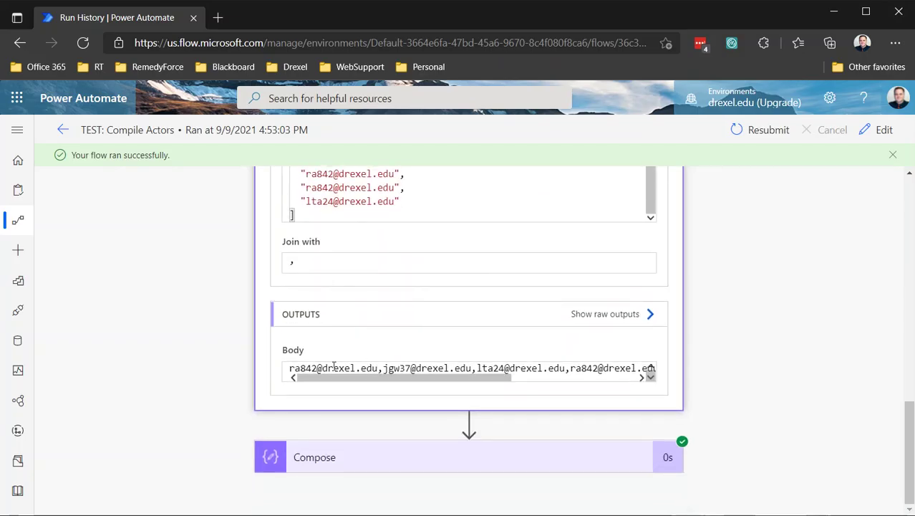
drag(306, 368, 661, 369)
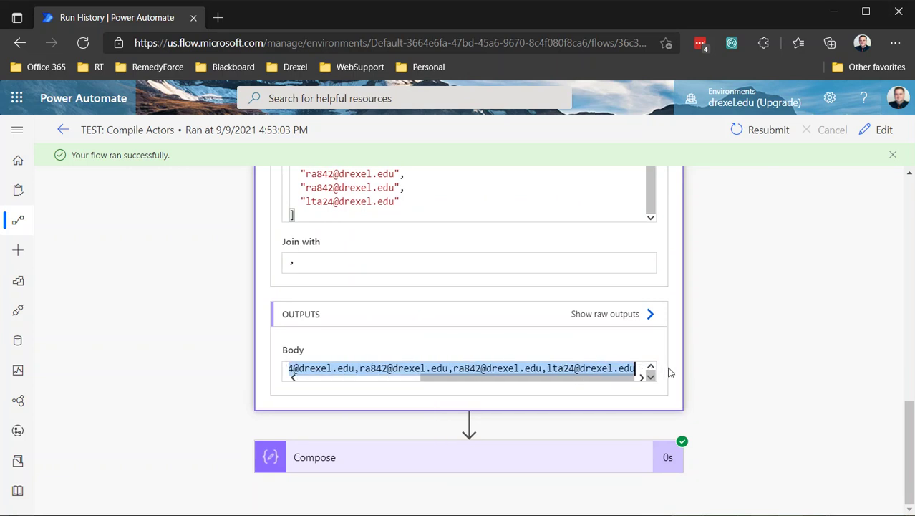
Expand the Compose action and compare its input string with the Join action's output body
click(501, 468)
scroll(493, 434, down, 2)
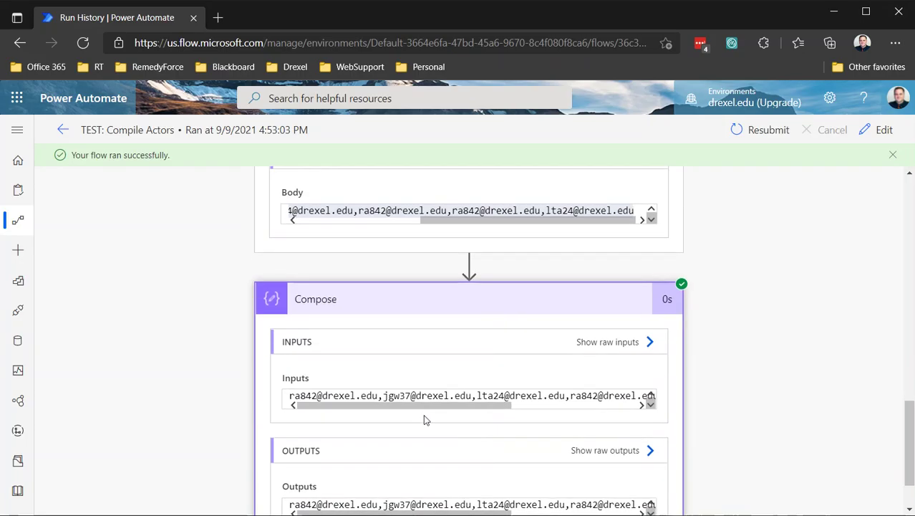
drag(369, 397, 550, 395)
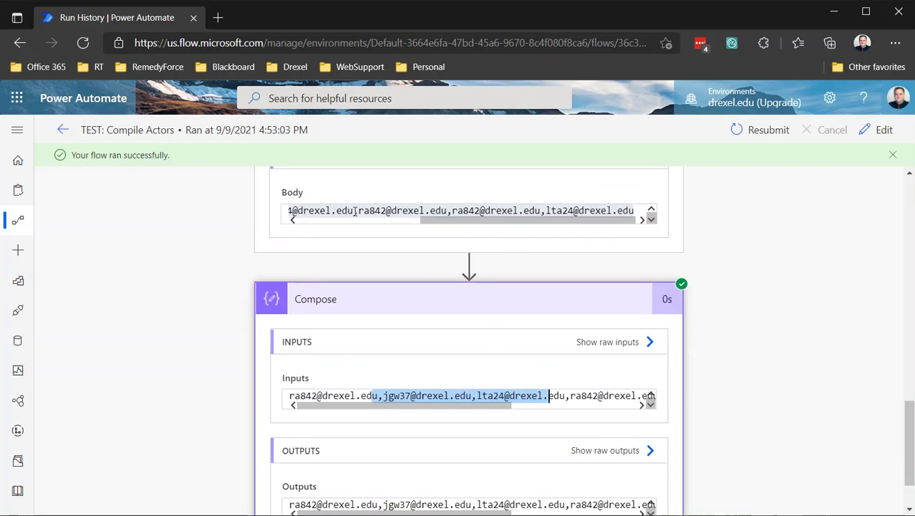
drag(358, 209, 416, 207)
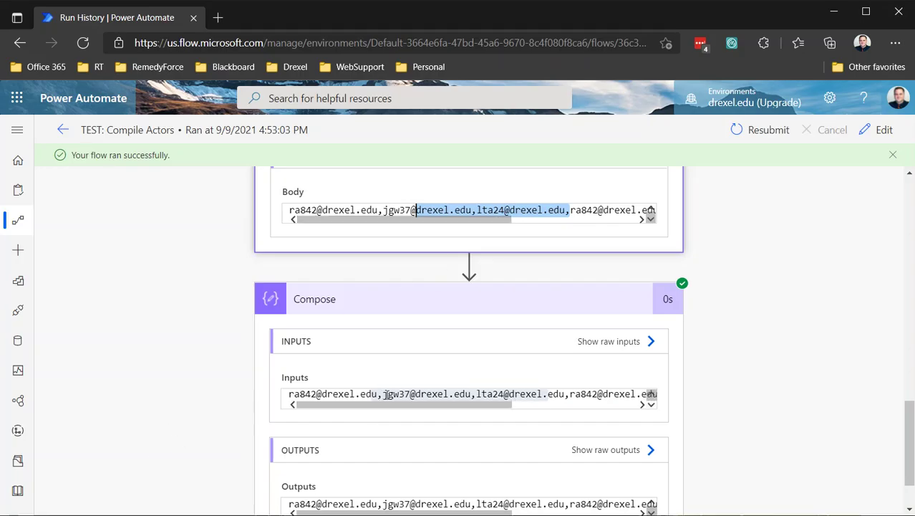
Collapse the Select, Join and Compose actions to view the whole flow run
scroll(391, 387, up, 1)
scroll(391, 386, up, 12)
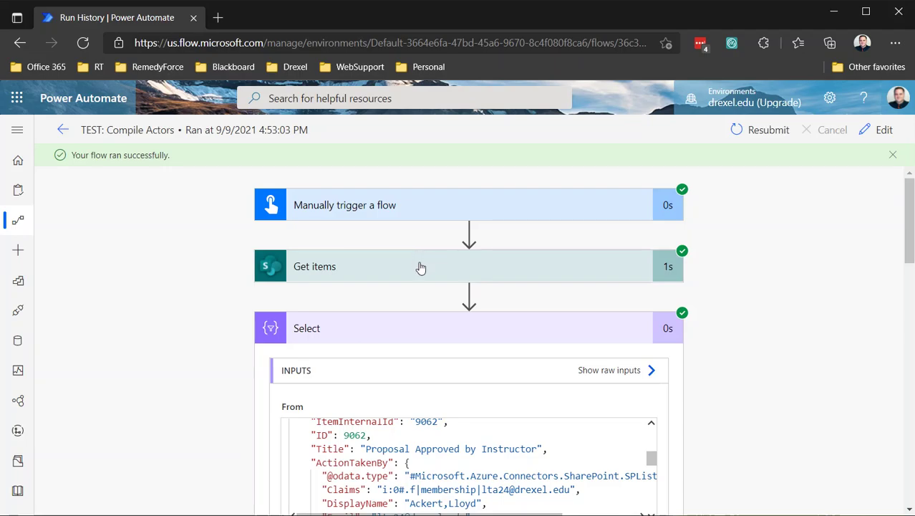
click(414, 327)
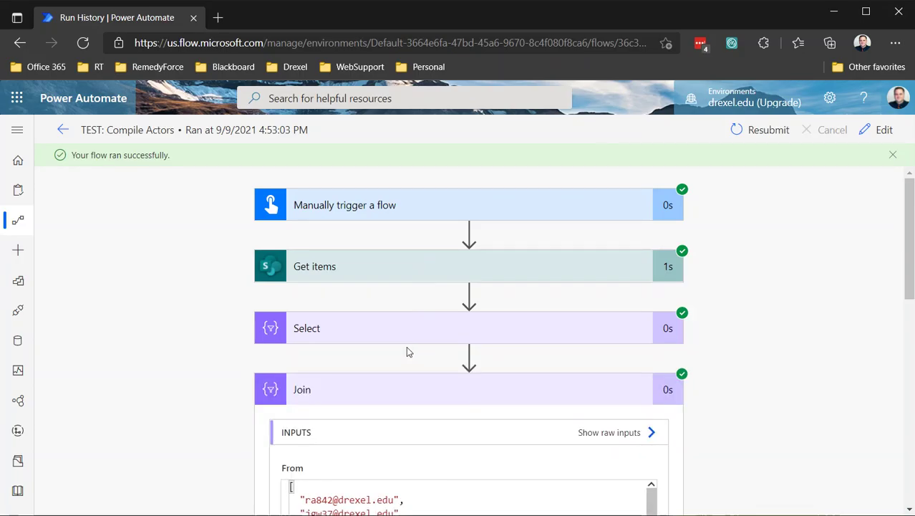
click(401, 392)
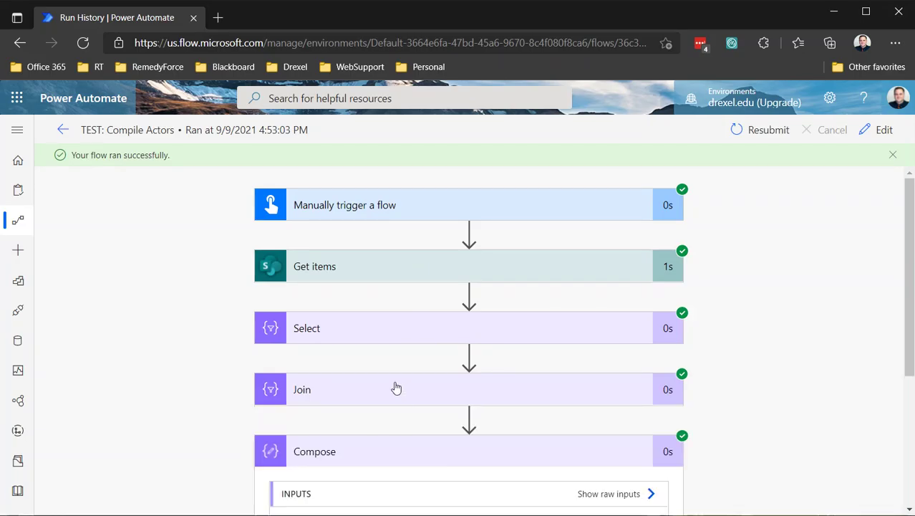
scroll(395, 387, down, 2)
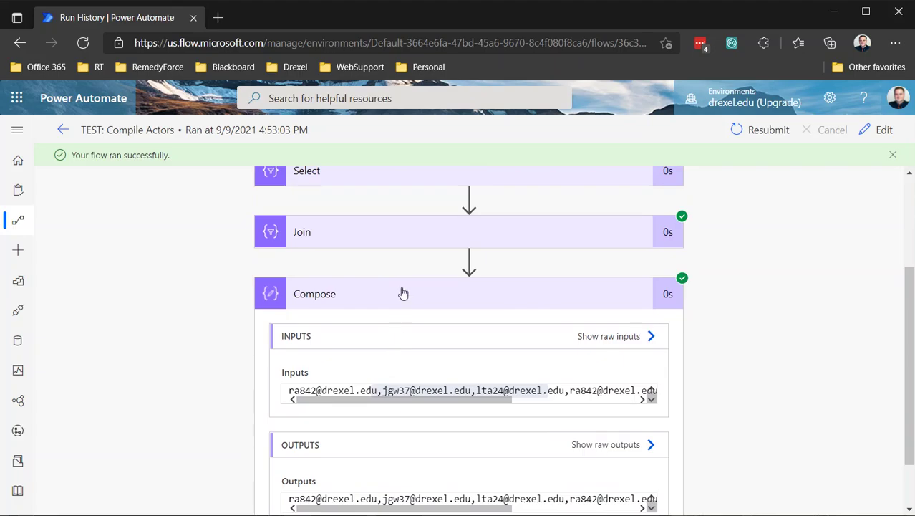
click(399, 302)
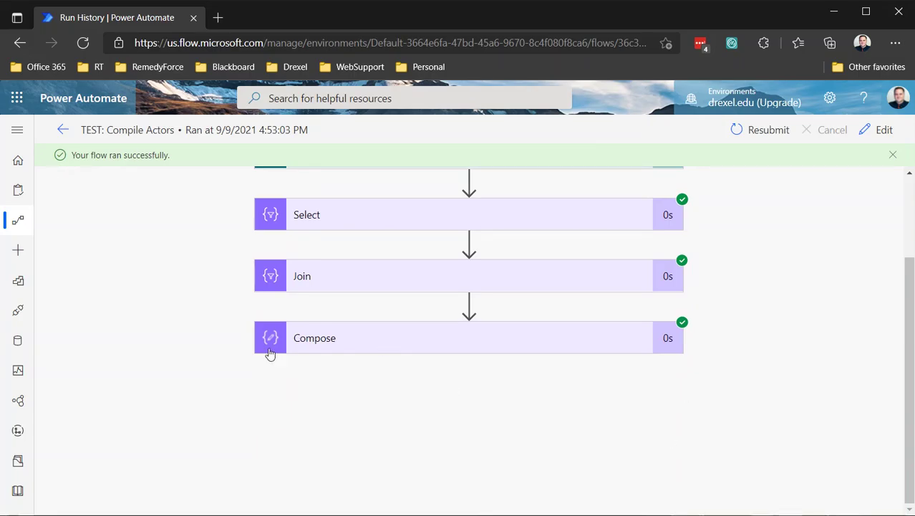
scroll(302, 362, up, 2)
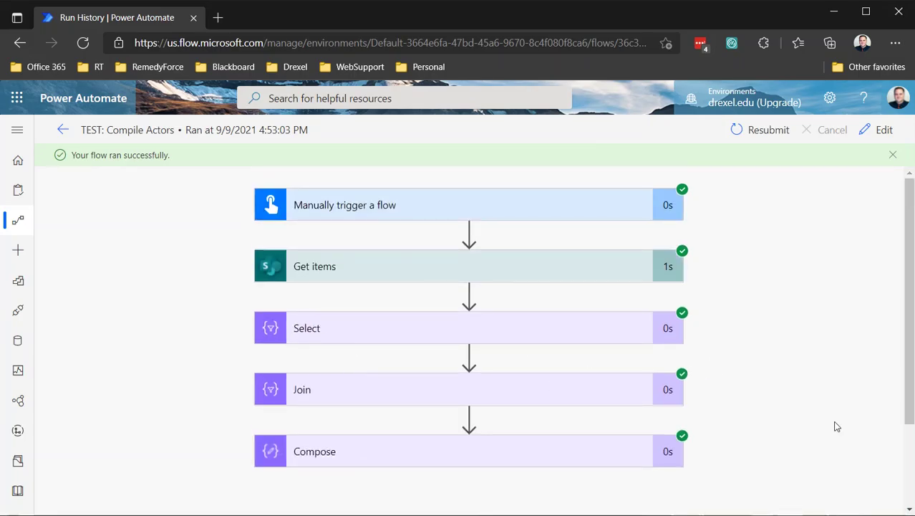